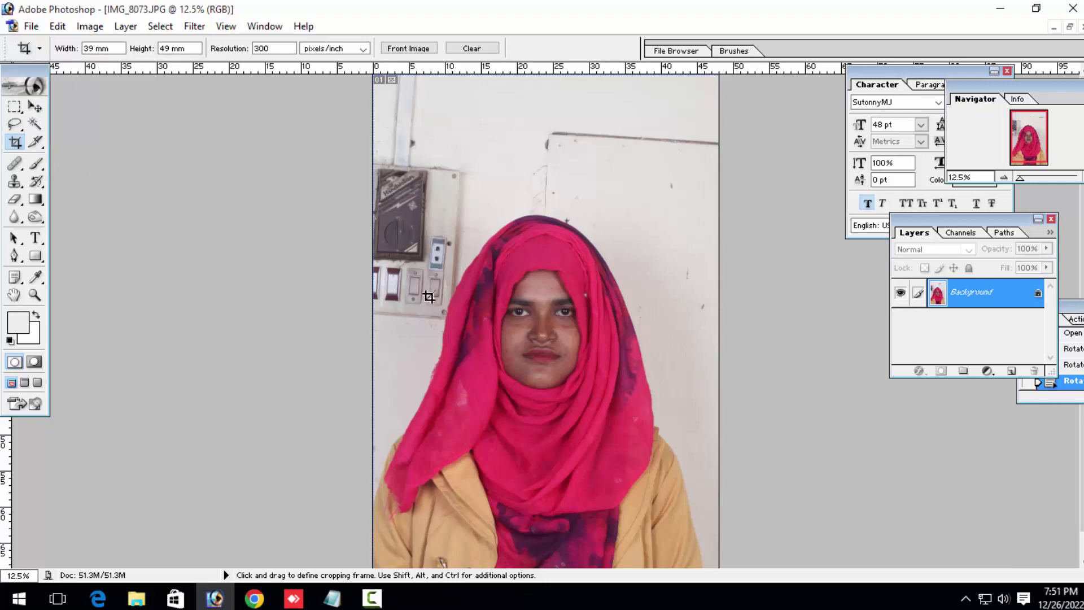
# Duplicate the IMG_8073.JPG image and maximize the copy's window
pyautogui.moveTo(625, 472); pyautogui.dragTo(680, 544)
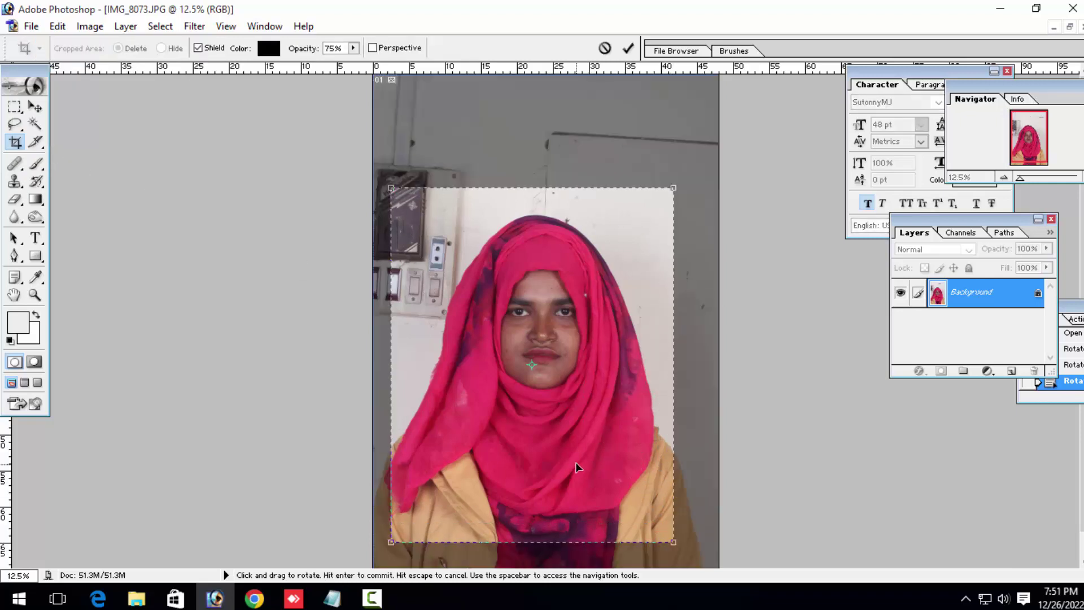
pyautogui.click(605, 49)
pyautogui.press('f')
pyautogui.press('f')
pyautogui.press('f')
pyautogui.rightClick(236, 84)
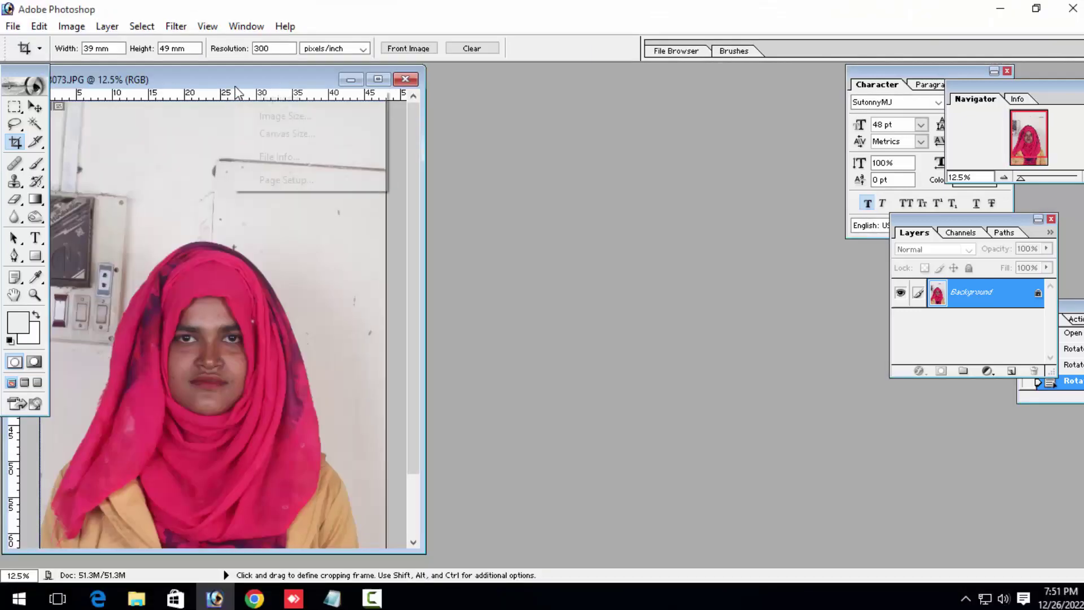
pyautogui.click(252, 96)
pyautogui.press('Return')
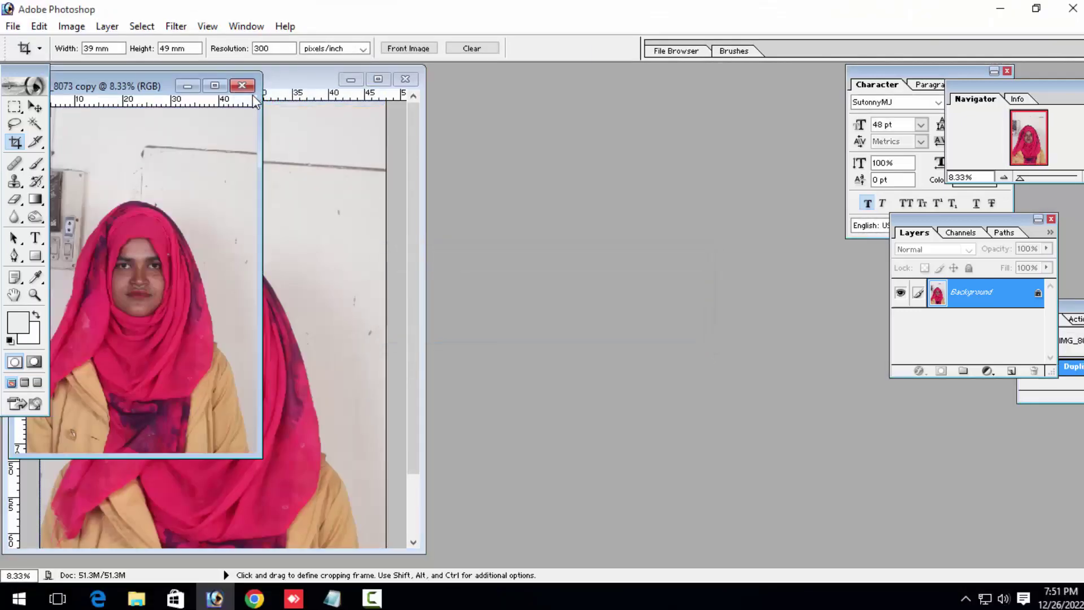
pyautogui.click(214, 85)
# Crop the copy to a 39 × 49 mm portrait at 300 pixels/inch, framing the woman's head and shoulders
pyautogui.hotkey('ctrl', '+')
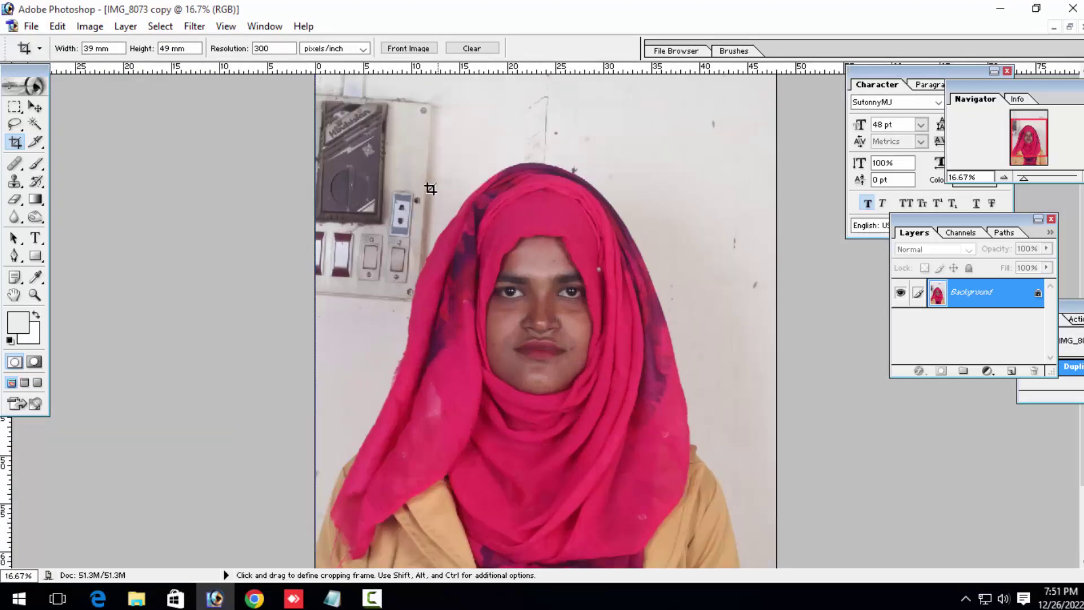
pyautogui.moveTo(561, 360); pyautogui.dragTo(714, 563)
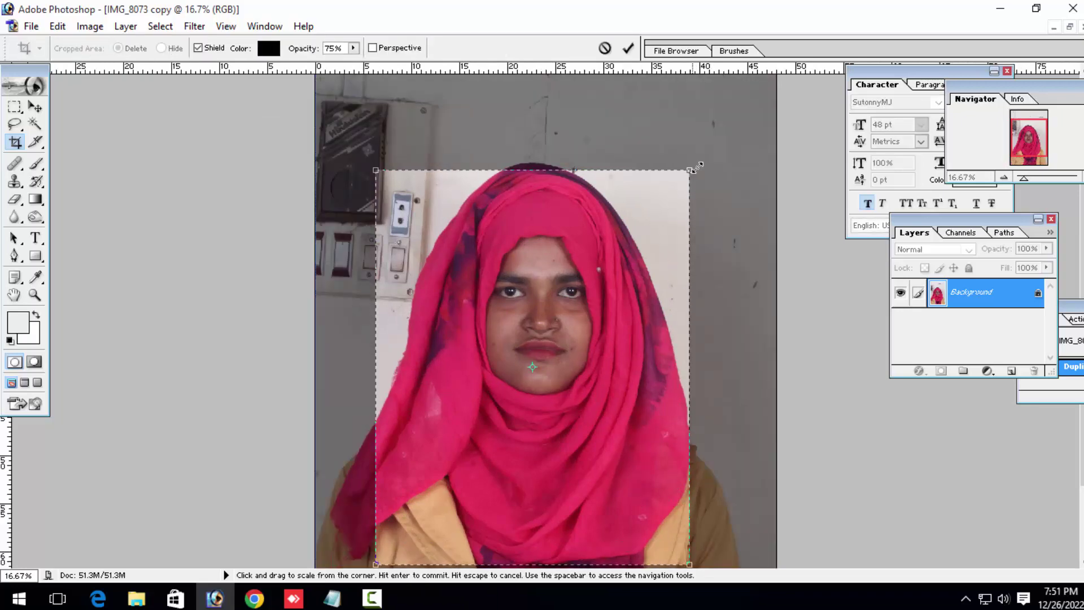
pyautogui.moveTo(698, 175); pyautogui.dragTo(726, 145)
pyautogui.hotkey('ctrl', '-')
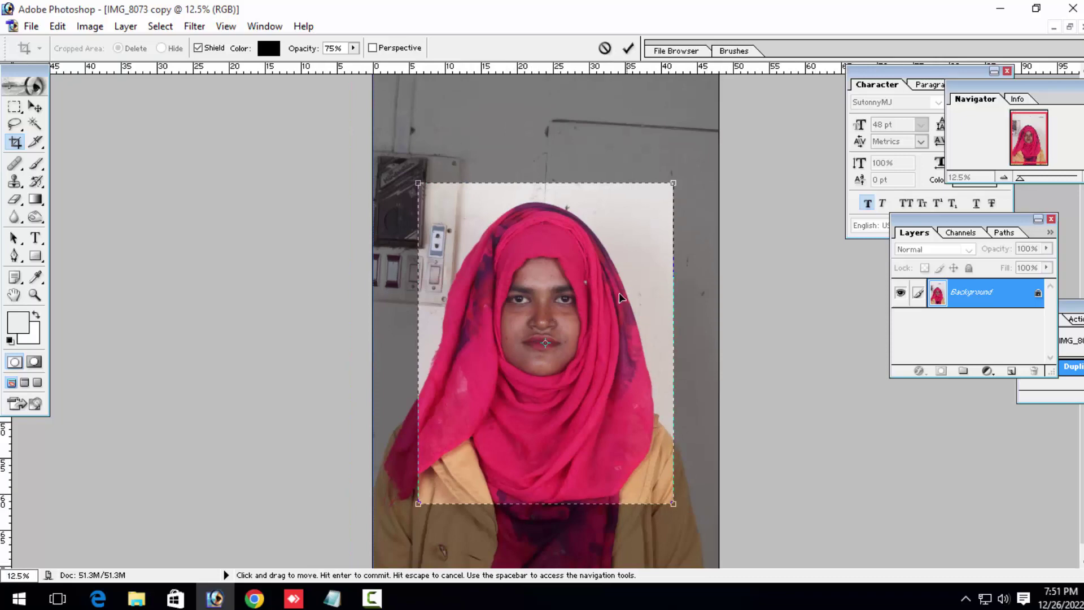
pyautogui.press('Return')
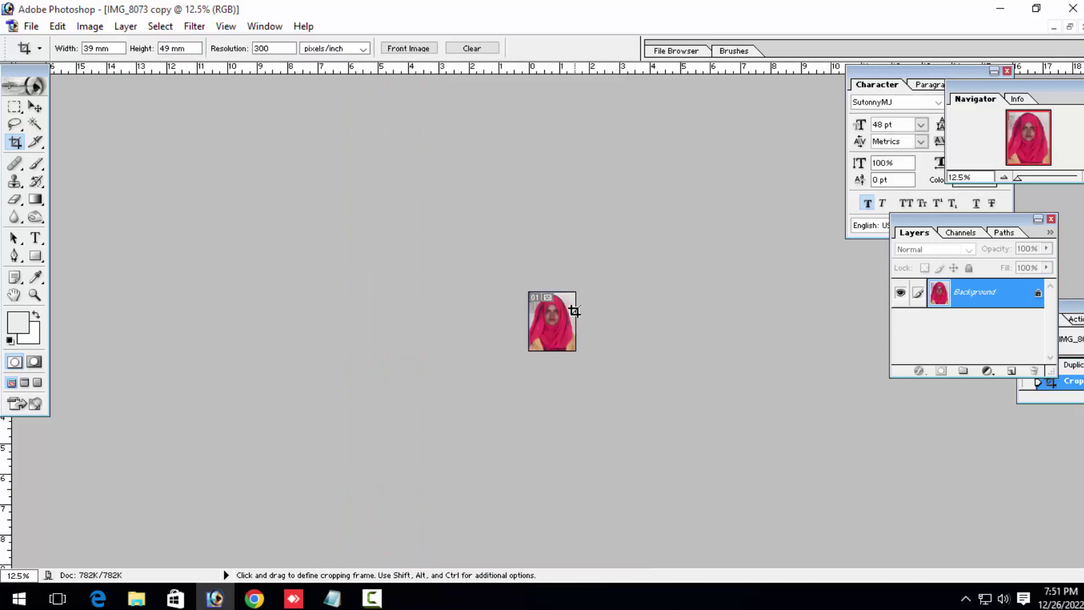
# Trace the left outer edge of the headscarf with a Pen tool path, working up toward the head
pyautogui.hotkey('ctrl', '+')
pyautogui.hotkey('ctrl', '+')
pyautogui.hotkey('ctrl', '+')
pyautogui.hotkey('ctrl', '+')
pyautogui.hotkey('ctrl', '+')
pyautogui.hotkey('ctrl', '+')
pyautogui.hotkey('ctrl', '+')
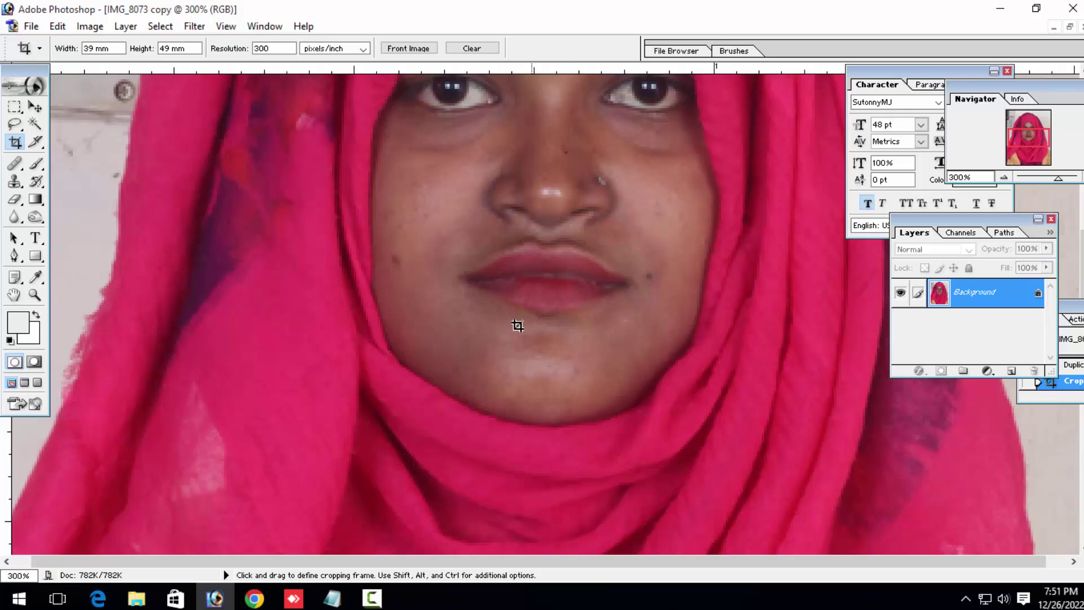
pyautogui.scroll(-3, 517, 325)
pyautogui.press('Tab')
pyautogui.scroll(3, 232, 399)
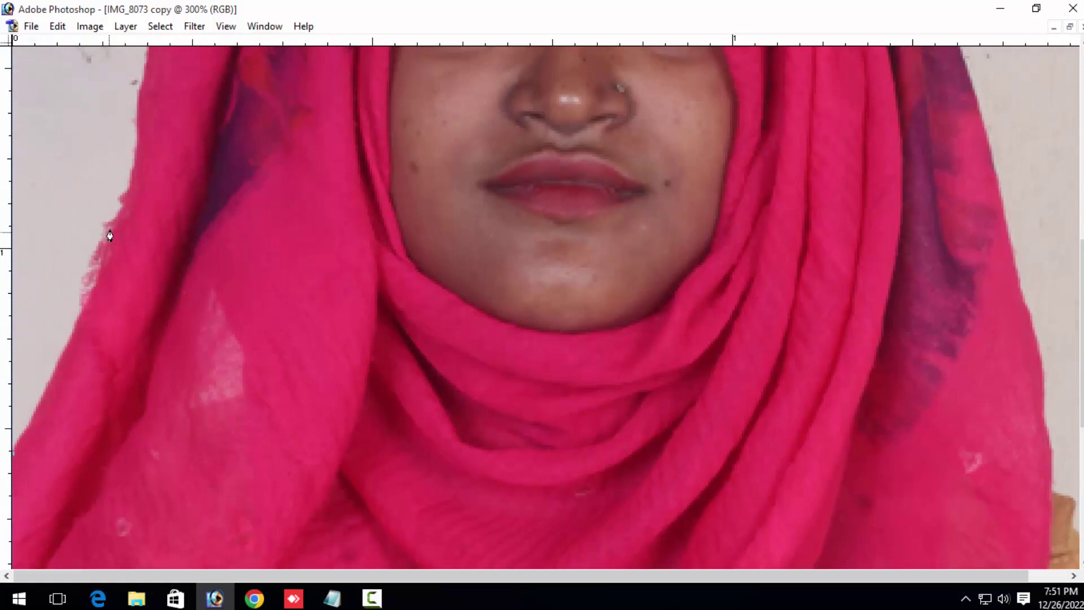
pyautogui.moveTo(112, 229); pyautogui.dragTo(186, 127)
pyautogui.scroll(3, 140, 268)
pyautogui.moveTo(218, 69); pyautogui.dragTo(225, 56)
pyautogui.scroll(3, 224, 57)
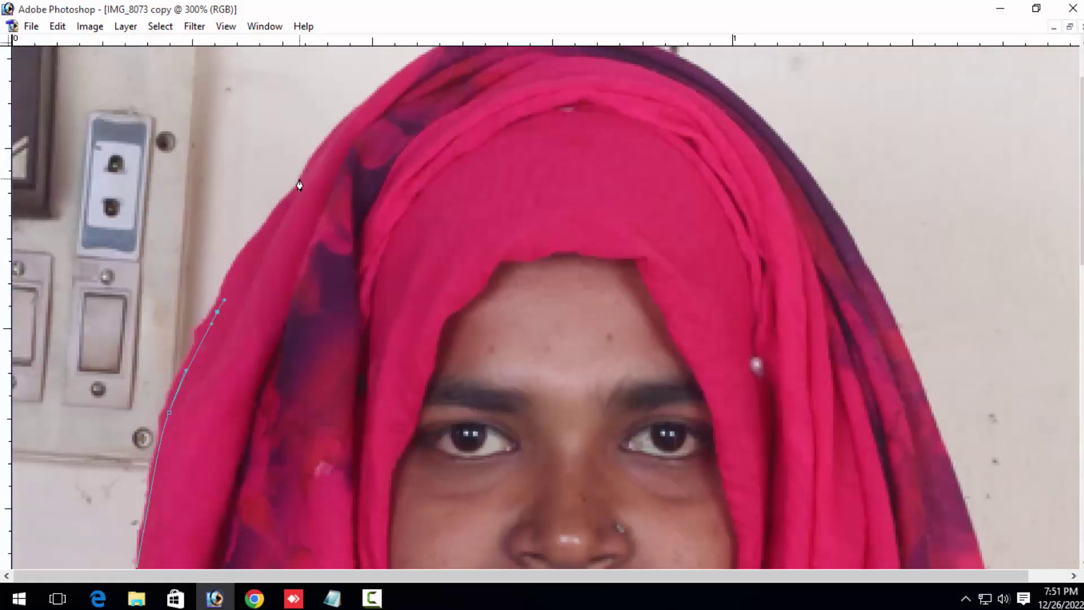
# Continue the pen path over the top of the headscarf and down its right edge toward the shoulder
pyautogui.scroll(1, 472, 163)
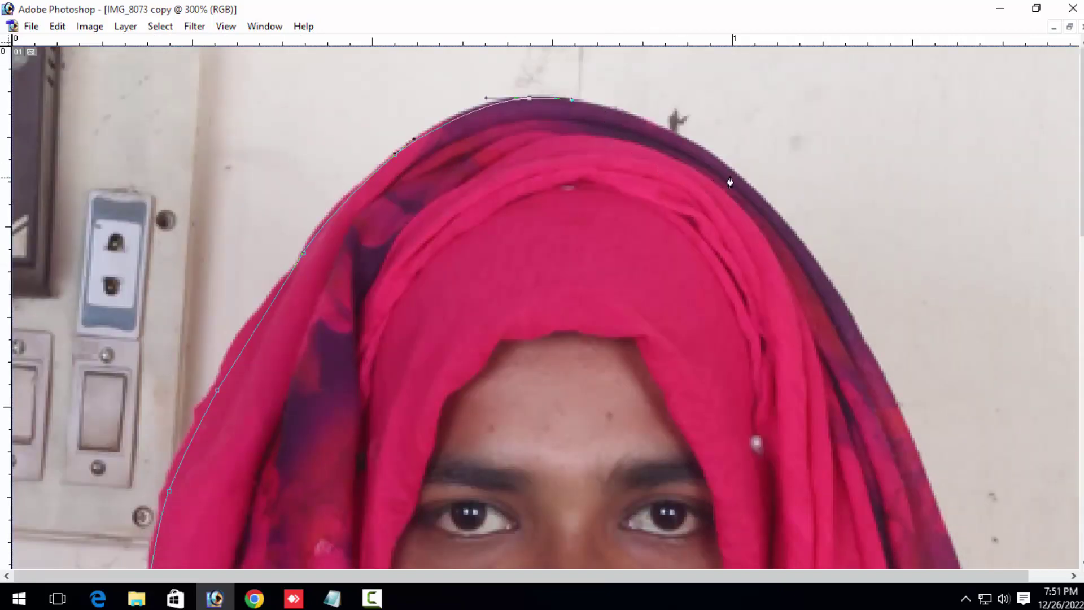
pyautogui.moveTo(741, 178); pyautogui.dragTo(778, 209)
pyautogui.moveTo(871, 355); pyautogui.dragTo(887, 390)
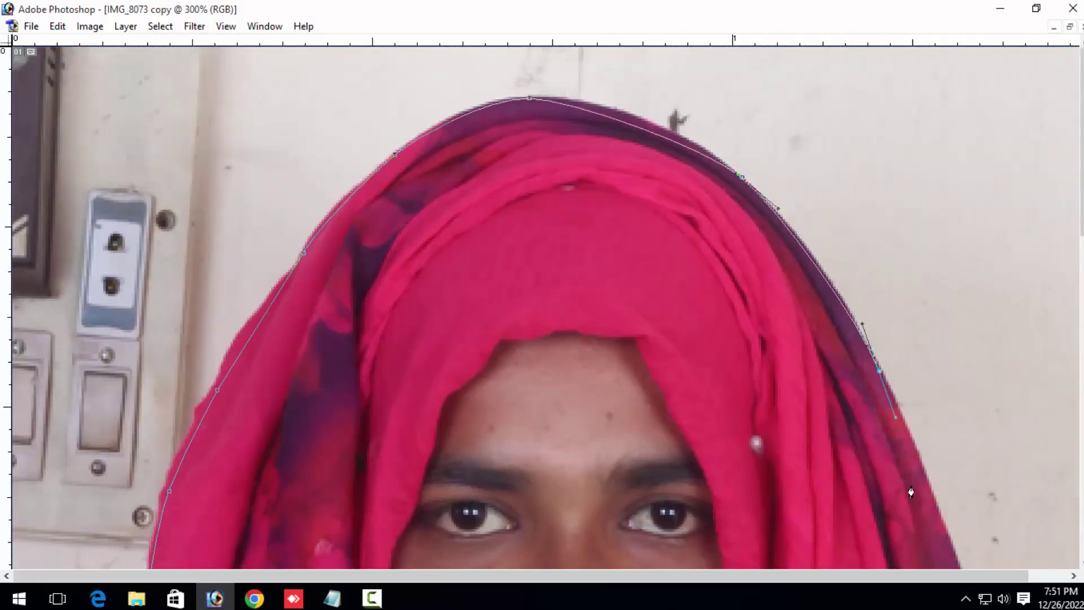
pyautogui.moveTo(910, 491); pyautogui.dragTo(868, 250)
pyautogui.moveTo(916, 325); pyautogui.dragTo(939, 415)
pyautogui.moveTo(953, 488); pyautogui.dragTo(892, 186)
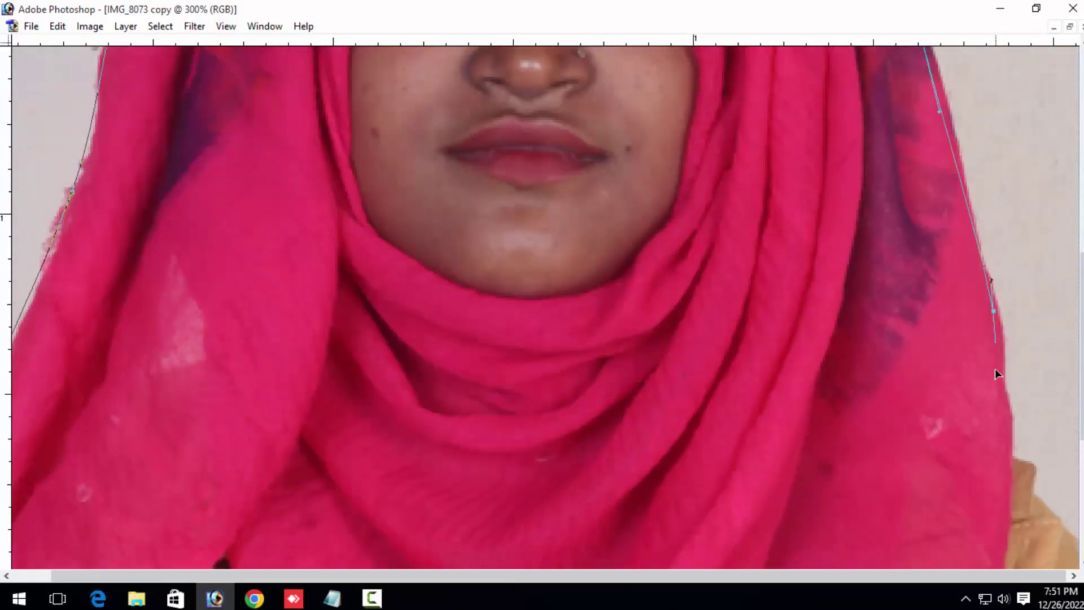
pyautogui.moveTo(1001, 427); pyautogui.dragTo(920, 221)
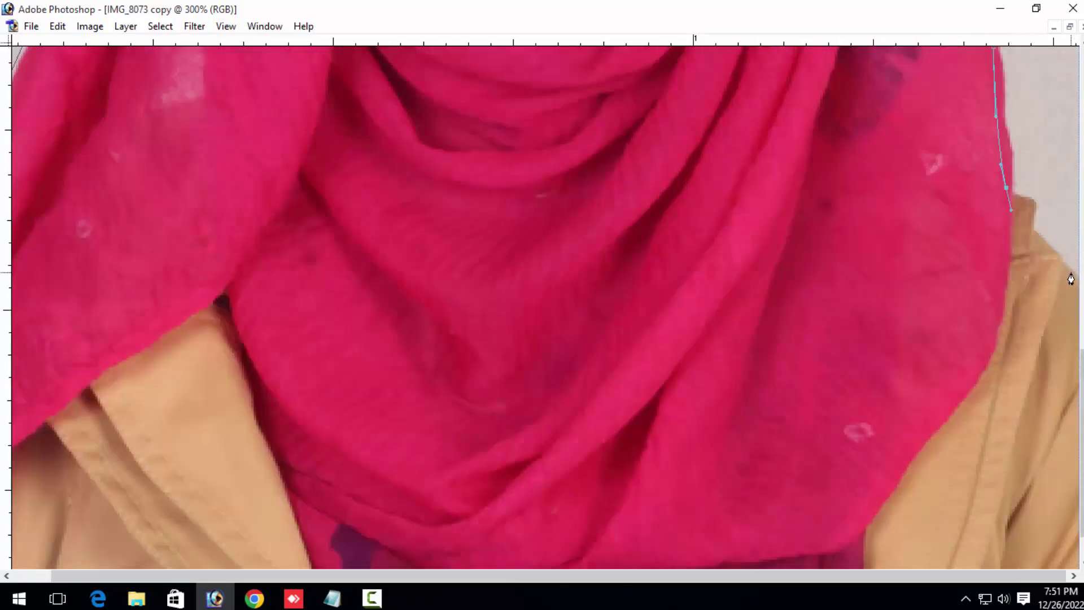
# Run the path around the outside of the canvas and close it at its starting point, enclosing the wall backdrop
pyautogui.hotkey('ctrl', '-')
pyautogui.hotkey('ctrl', '-')
pyautogui.hotkey('ctrl', '-')
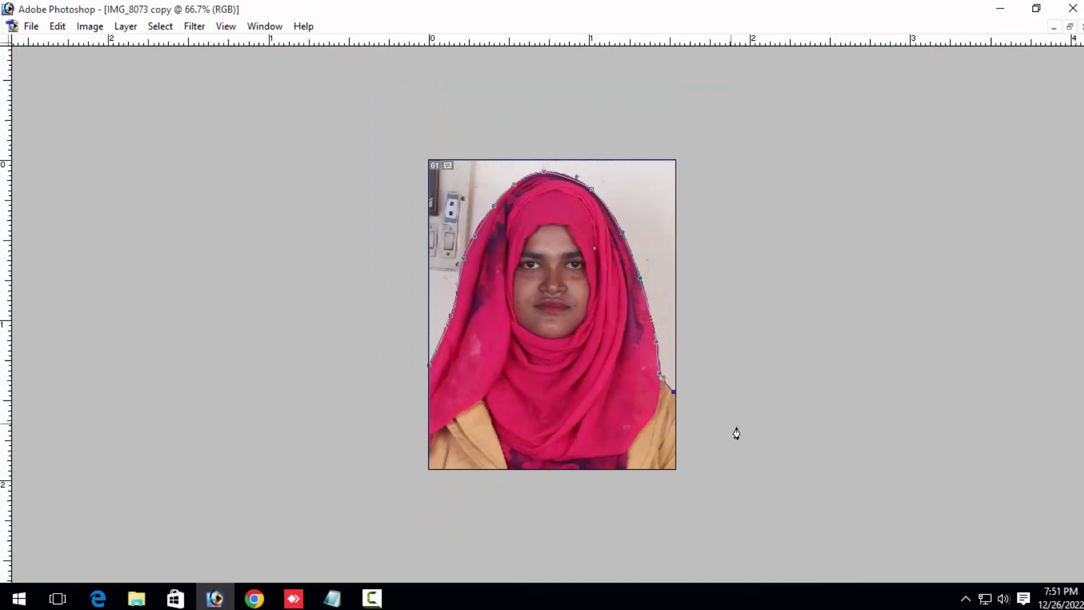
pyautogui.moveTo(791, 274); pyautogui.dragTo(790, 243)
pyautogui.moveTo(700, 121); pyautogui.dragTo(653, 116)
pyautogui.moveTo(454, 92); pyautogui.dragTo(420, 97)
pyautogui.moveTo(327, 161); pyautogui.dragTo(317, 247)
pyautogui.moveTo(322, 321); pyautogui.dragTo(331, 359)
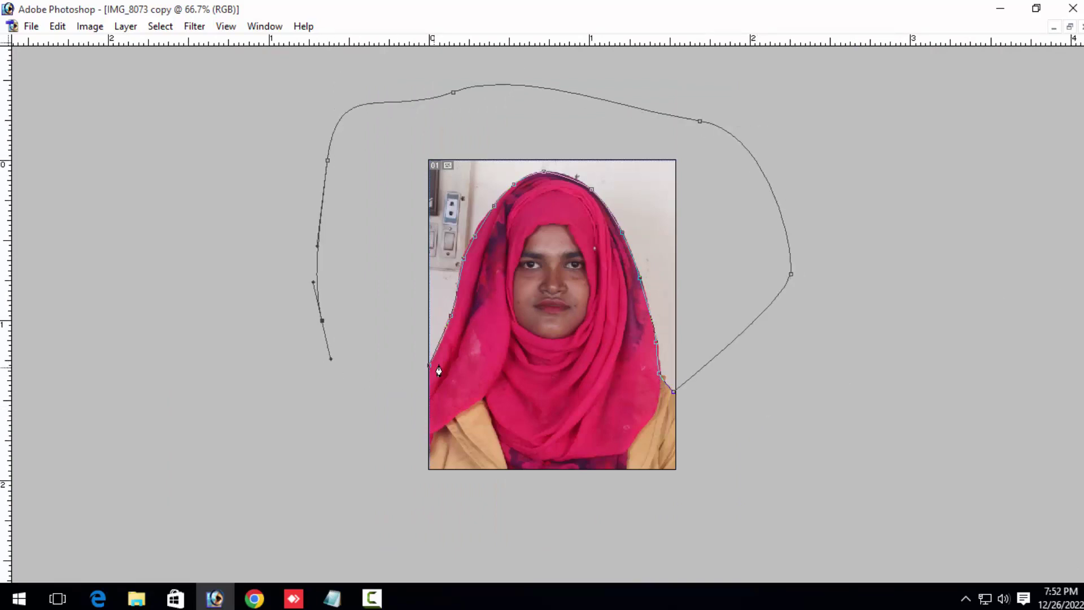
pyautogui.click(431, 373)
# Convert the closed path to a selection and feather its edge
pyautogui.hotkey('ctrl', 'Return')
pyautogui.hotkey('ctrl', 'alt', 'd')
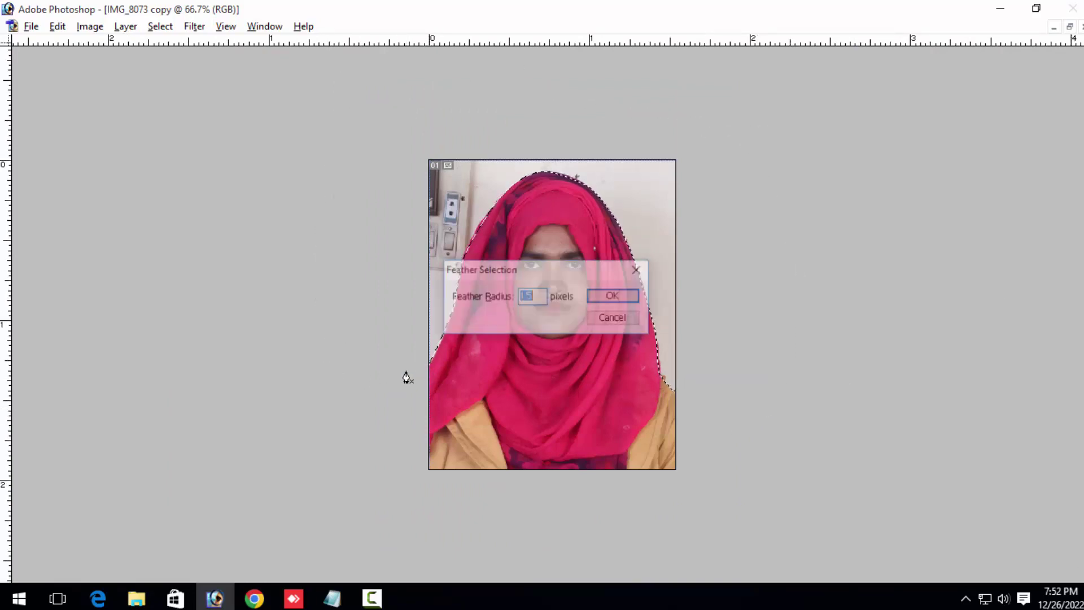
pyautogui.press('Return')
# Keep white (FFFFFF) as the background color, clear the selected wall backdrop to it, and deselect
pyautogui.press('Tab')
pyautogui.click(31, 337)
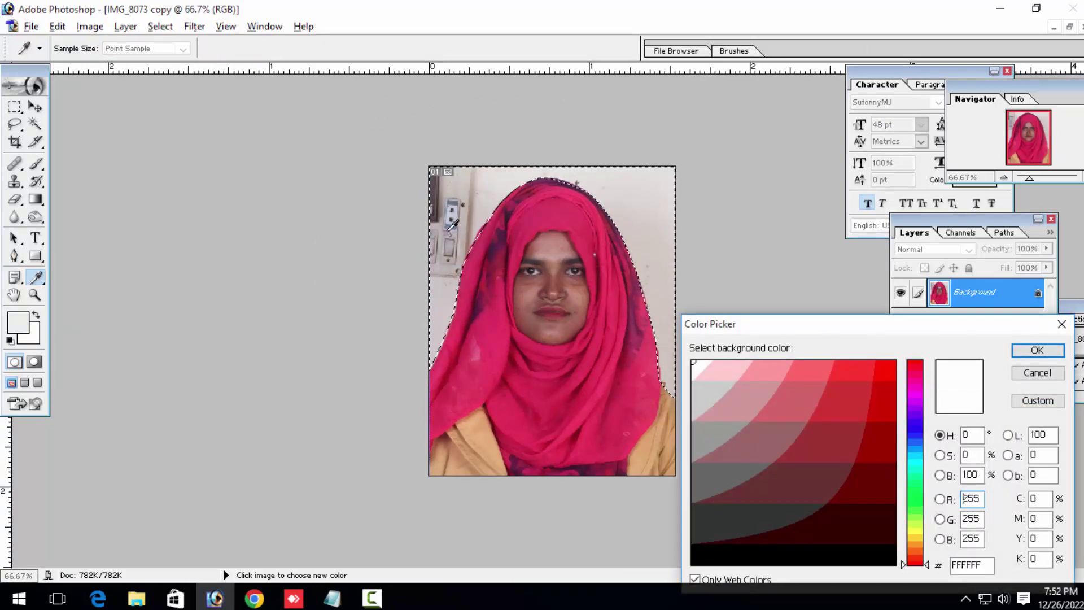
pyautogui.press('Return')
pyautogui.press('Delete')
pyautogui.hotkey('ctrl', 'd')
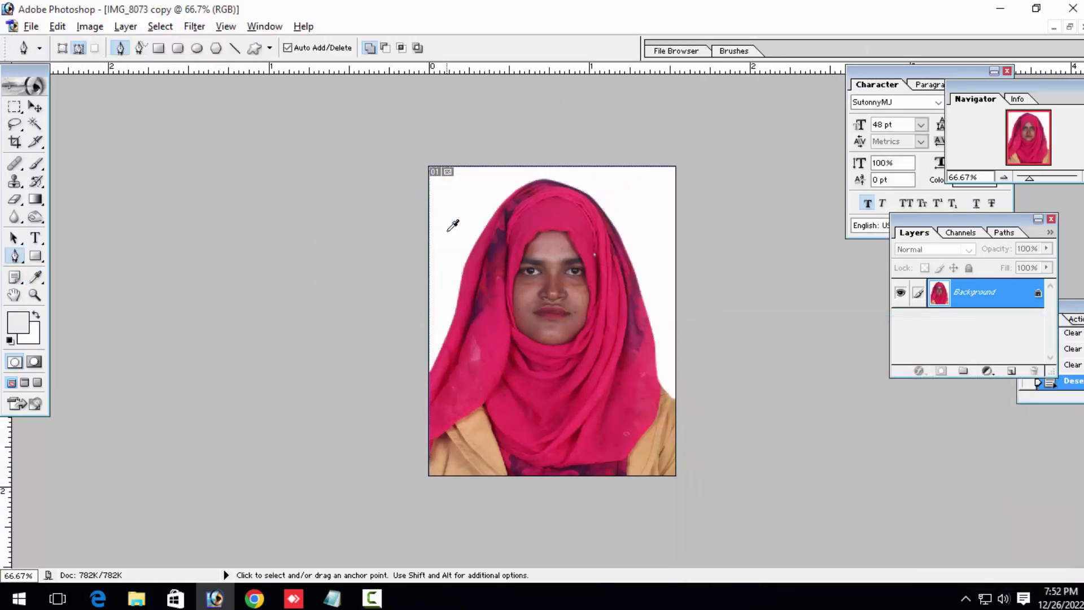
# Duplicate the portrait onto a new layer and set that layer's blend mode to Soft Light
pyautogui.hotkey('ctrl', '+')
pyautogui.hotkey('ctrl', '+')
pyautogui.hotkey('ctrl', '+')
pyautogui.hotkey('ctrl', 'alt', '0')
pyautogui.hotkey('ctrl', 'j')
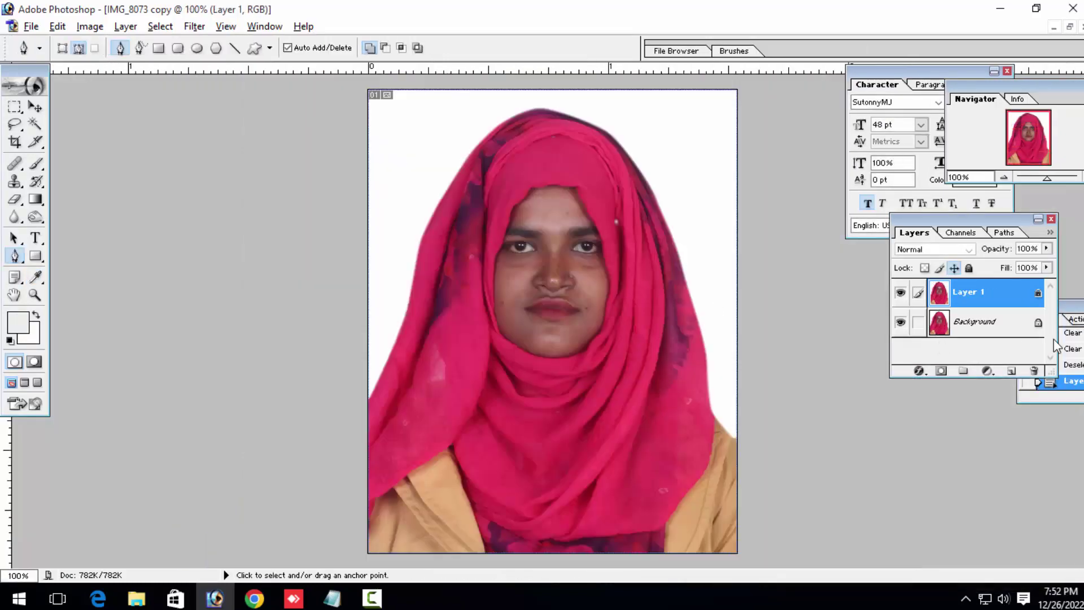
pyautogui.click(947, 252)
pyautogui.click(922, 397)
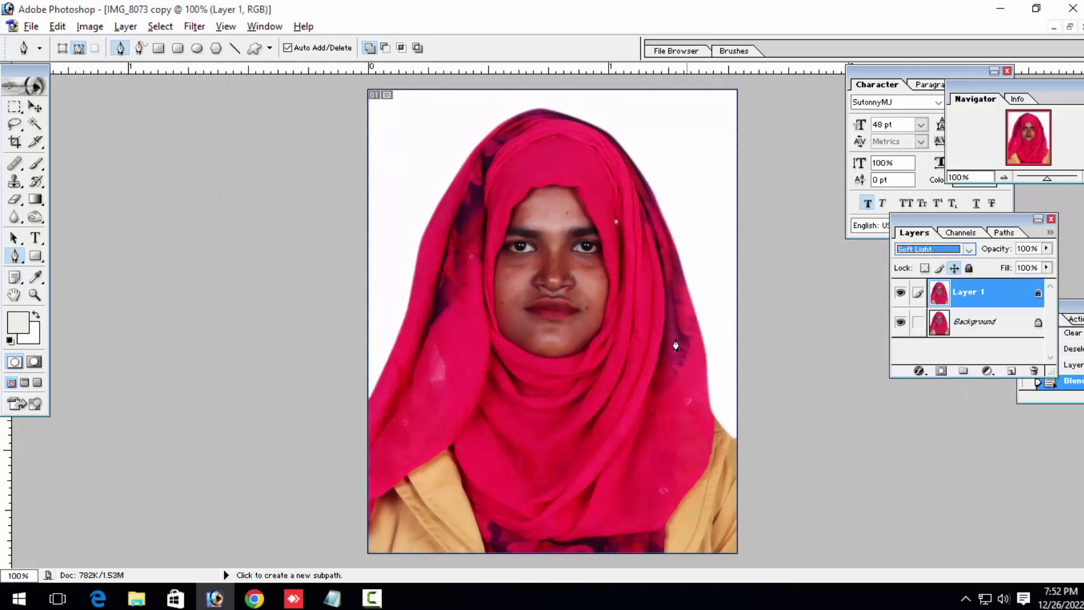
# On the Background layer, use the Healing Brush to smooth the skin under the right-hand eye and the nose-tip highlight
pyautogui.hotkey('ctrl', '+')
pyautogui.hotkey('ctrl', '+')
pyautogui.hotkey('ctrl', '+')
pyautogui.hotkey('ctrl', '+')
pyautogui.moveTo(761, 163); pyautogui.dragTo(710, 414)
pyautogui.hotkey('alt', '[')
pyautogui.press('j')
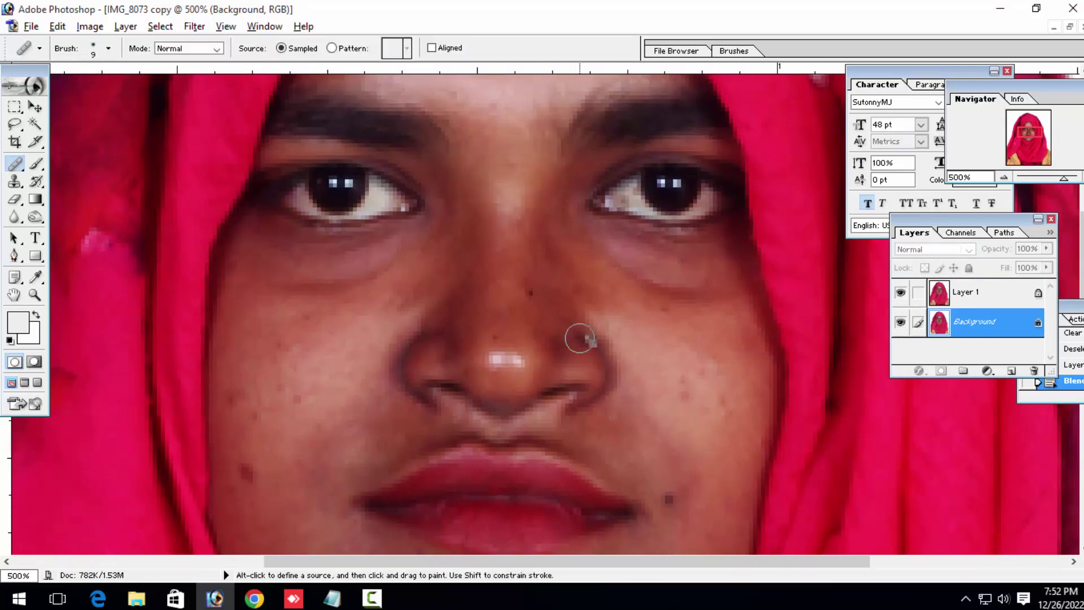
pyautogui.keyDown('alt'); pyautogui.click(694, 333); pyautogui.keyUp('alt')
pyautogui.click(693, 296)
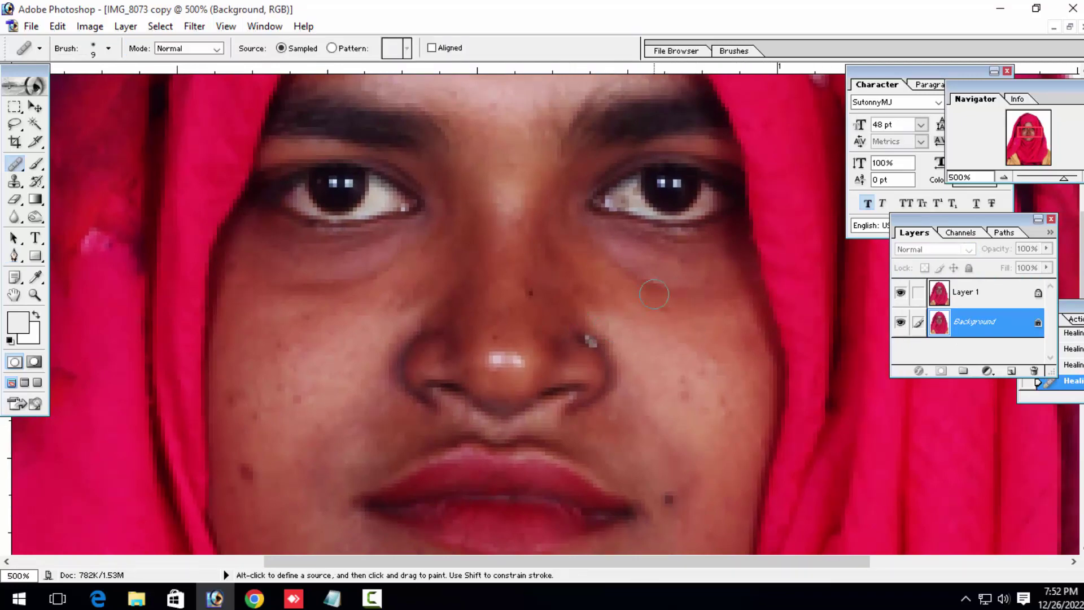
pyautogui.keyDown('alt'); pyautogui.click(498, 325); pyautogui.keyUp('alt')
pyautogui.click(502, 358)
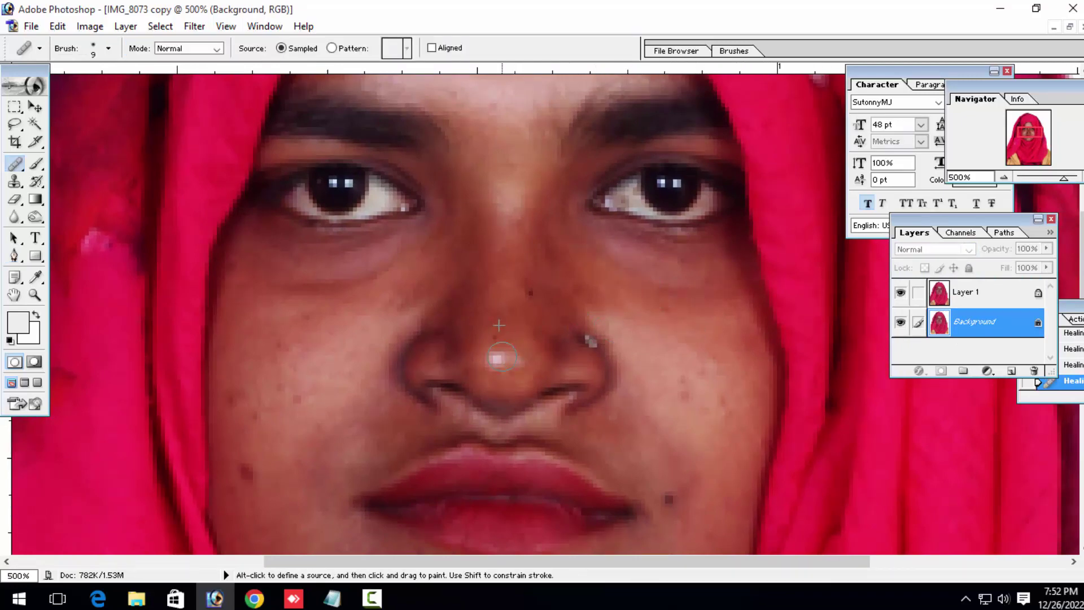
# Heal the small spots on the cheek at the image's left using clean skin sampled from the same cheek
pyautogui.moveTo(479, 310); pyautogui.dragTo(559, 299)
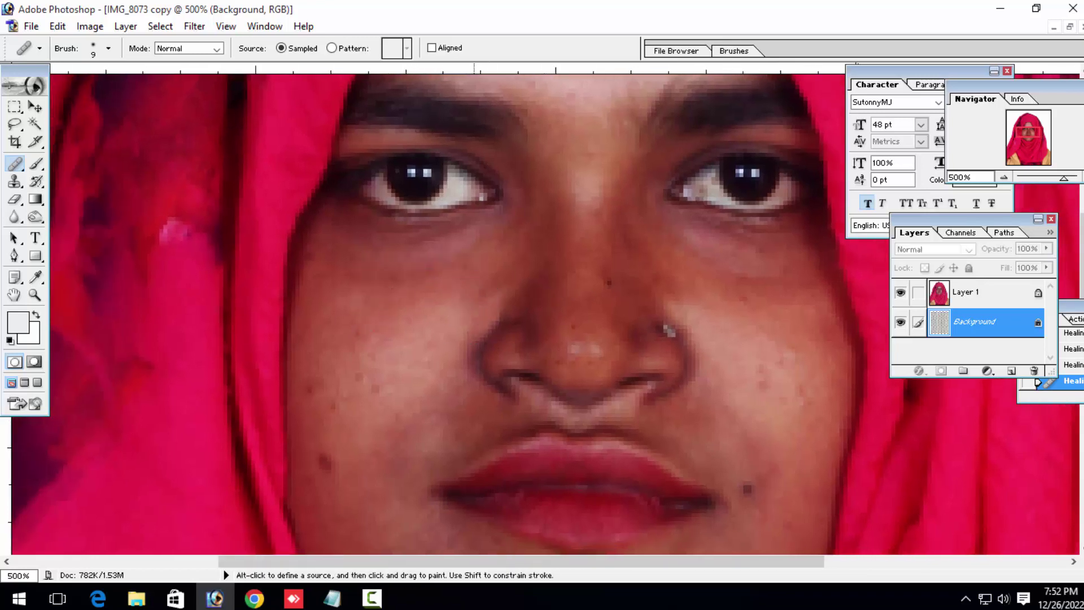
pyautogui.keyDown('alt'); pyautogui.click(387, 330); pyautogui.keyUp('alt')
pyautogui.click(376, 400)
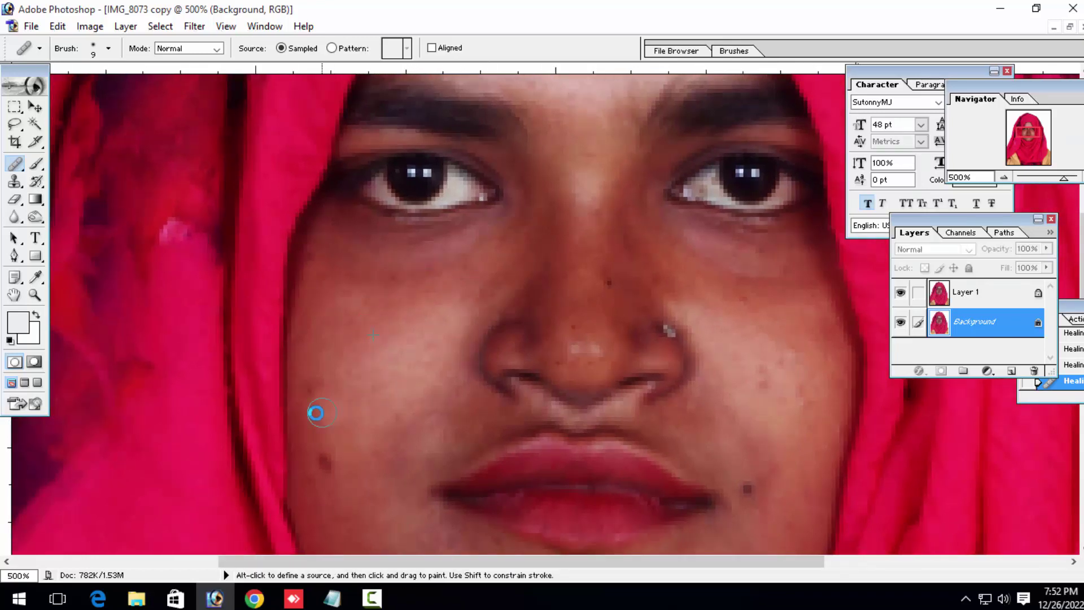
# Heal the blemishes on the forehead with skin sampled nearby
pyautogui.moveTo(505, 393); pyautogui.dragTo(409, 384)
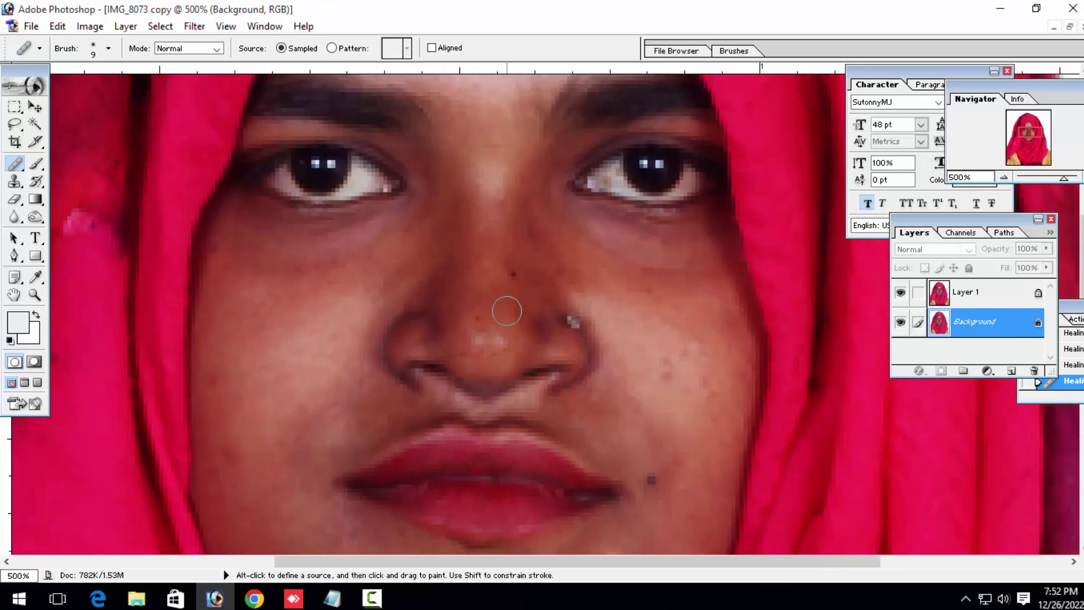
pyautogui.moveTo(506, 227); pyautogui.dragTo(504, 311)
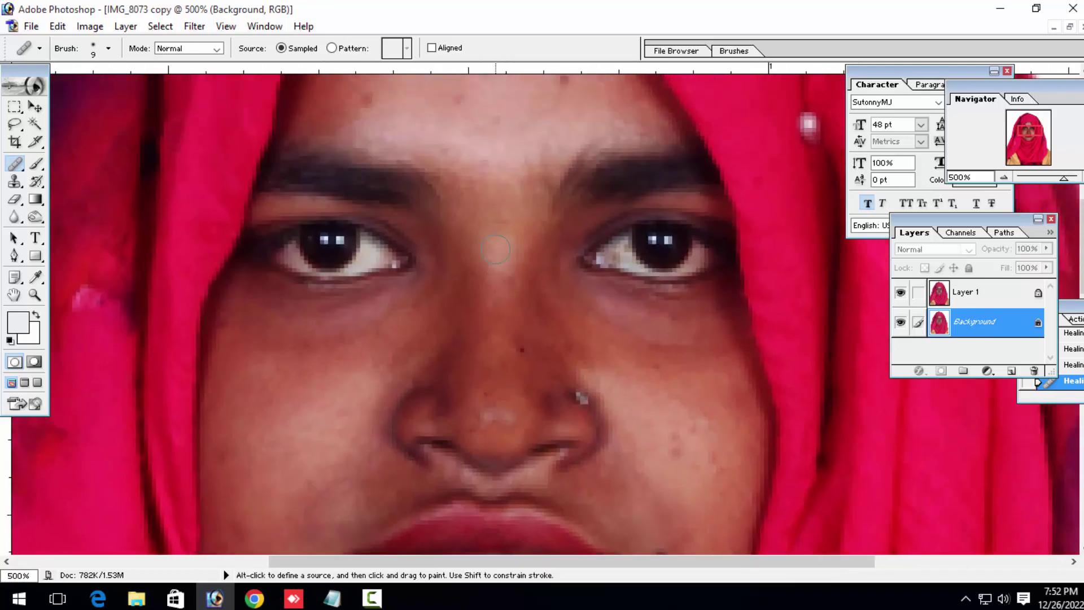
pyautogui.moveTo(496, 249); pyautogui.dragTo(497, 333)
pyautogui.click(465, 187)
pyautogui.keyDown('alt'); pyautogui.click(519, 177); pyautogui.keyUp('alt')
pyautogui.click(564, 170)
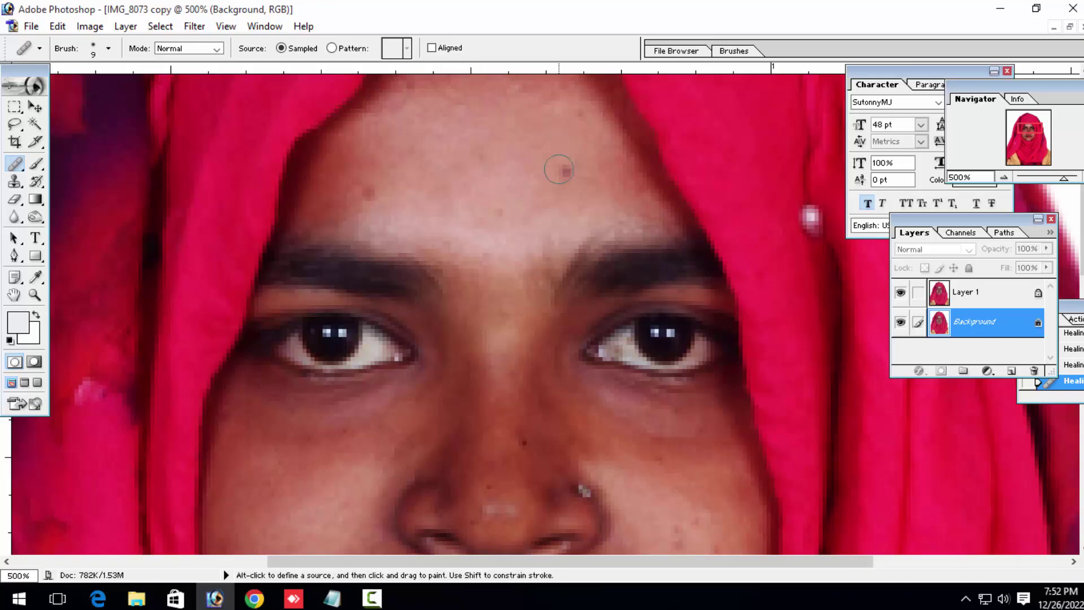
pyautogui.keyDown('alt'); pyautogui.click(477, 177); pyautogui.keyUp('alt')
# Heal the spots on the cheek at the image's right and touch up the skin of the chin
pyautogui.moveTo(676, 528); pyautogui.dragTo(564, 335)
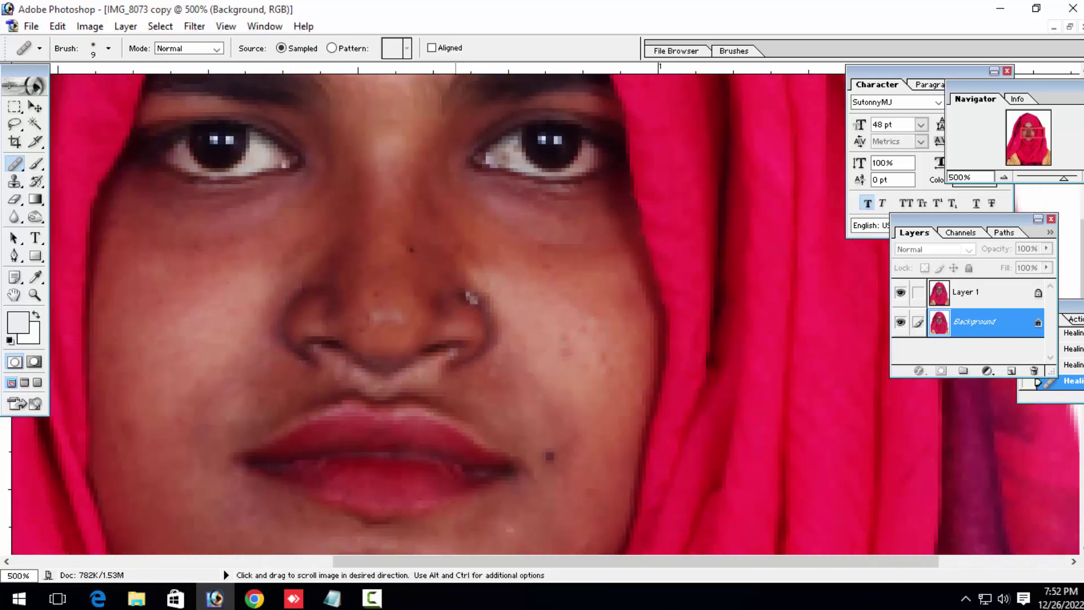
pyautogui.keyDown('alt'); pyautogui.click(564, 336); pyautogui.keyUp('alt')
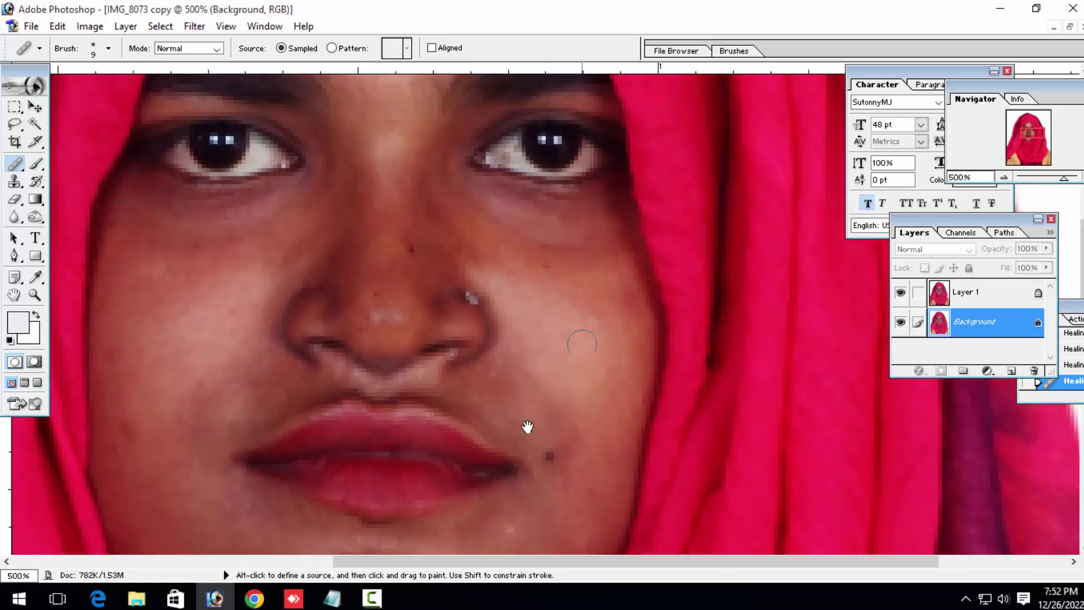
pyautogui.scroll(-3, 525, 431)
pyautogui.moveTo(501, 424); pyautogui.dragTo(499, 378)
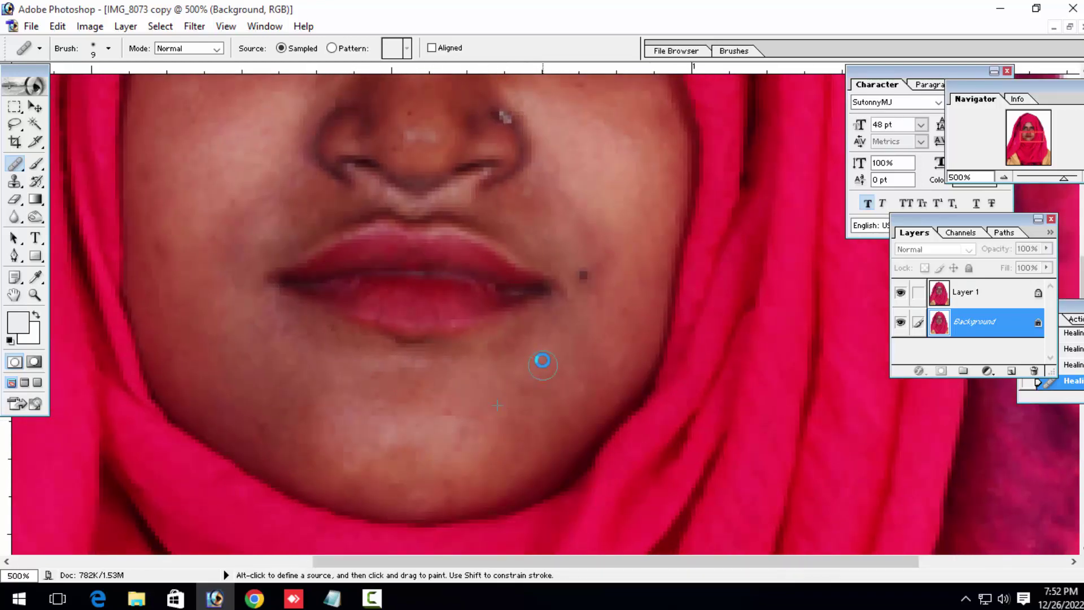
pyautogui.press('z')
pyautogui.keyDown('alt'); pyautogui.click(438, 351); pyautogui.keyUp('alt')
pyautogui.keyDown('alt'); pyautogui.click(438, 351); pyautogui.keyUp('alt')
pyautogui.keyDown('alt'); pyautogui.click(438, 351); pyautogui.keyUp('alt')
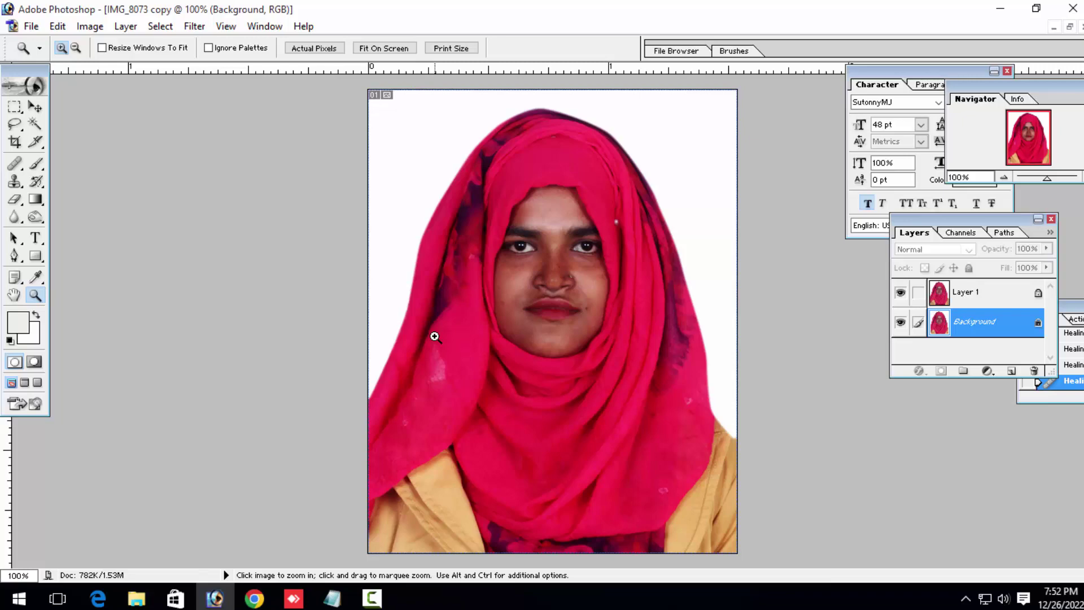
pyautogui.click(564, 340)
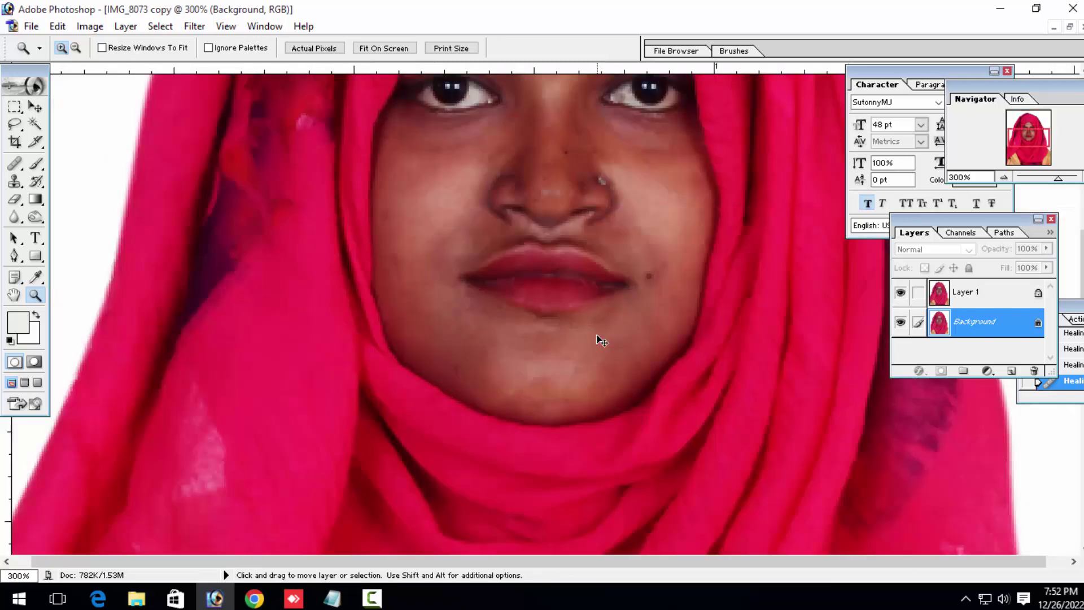
pyautogui.keyDown('alt'); pyautogui.click(597, 339); pyautogui.keyUp('alt')
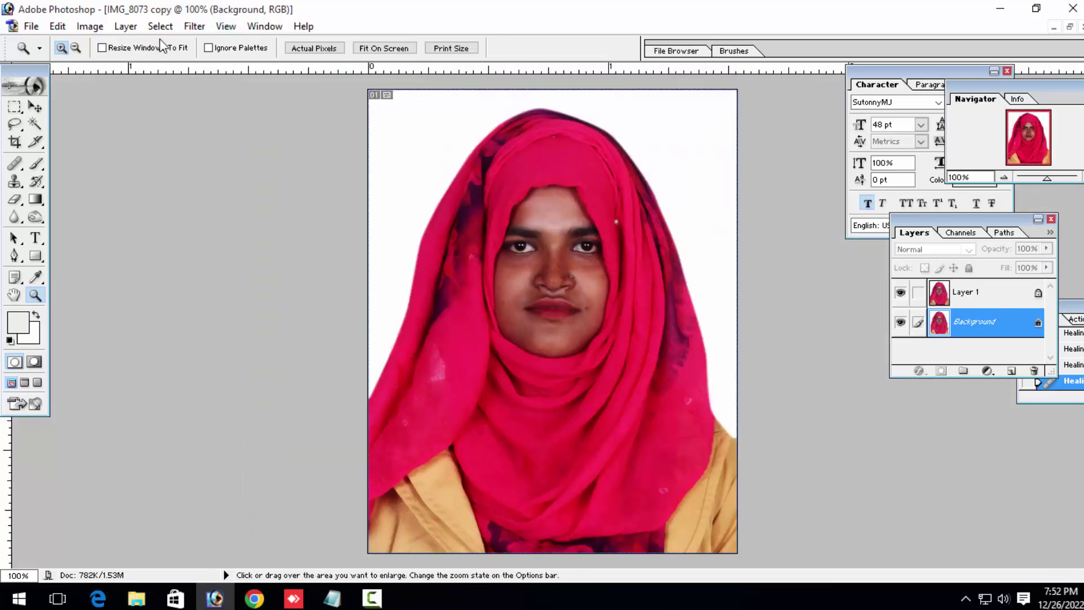
# Apply Selective Color to the Background layer, setting Black to -52% in the Reds and reducing the yellow in the Yellows
pyautogui.click(90, 26)
pyautogui.moveTo(135, 69)
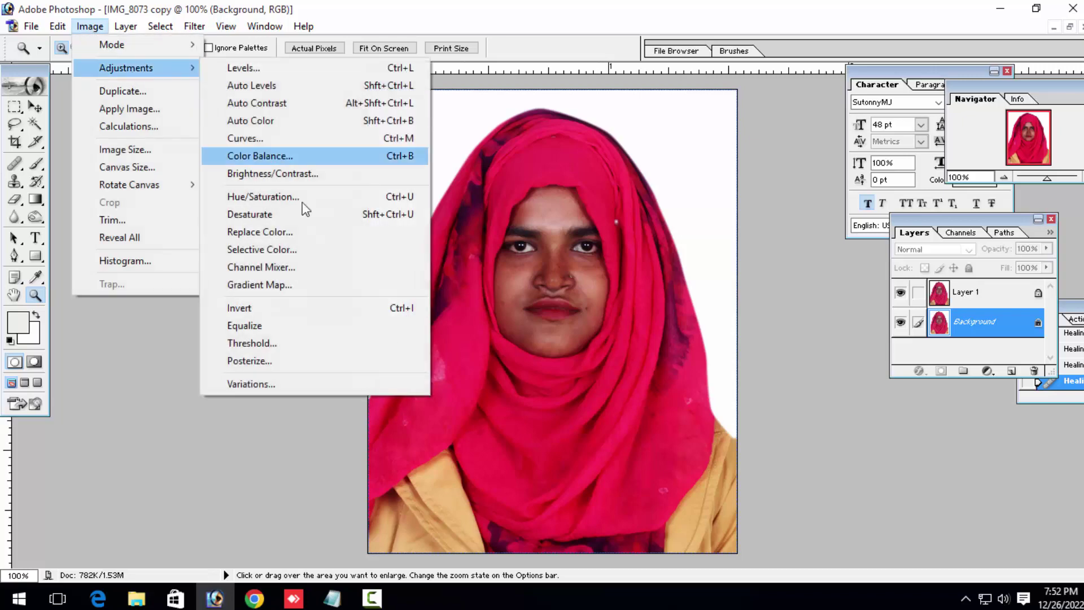
pyautogui.click(334, 250)
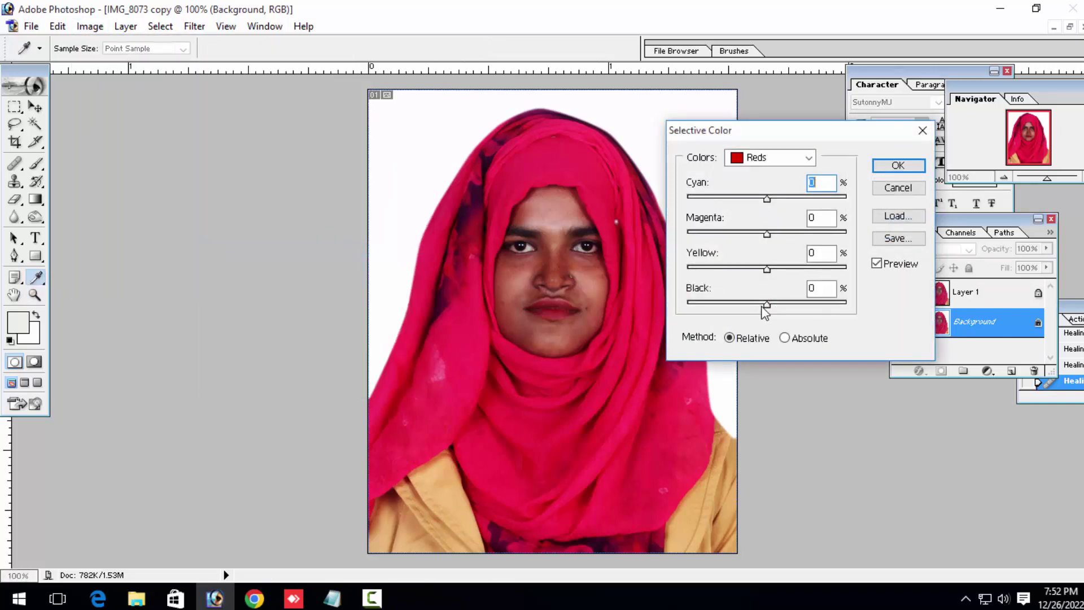
pyautogui.moveTo(767, 305); pyautogui.dragTo(731, 305)
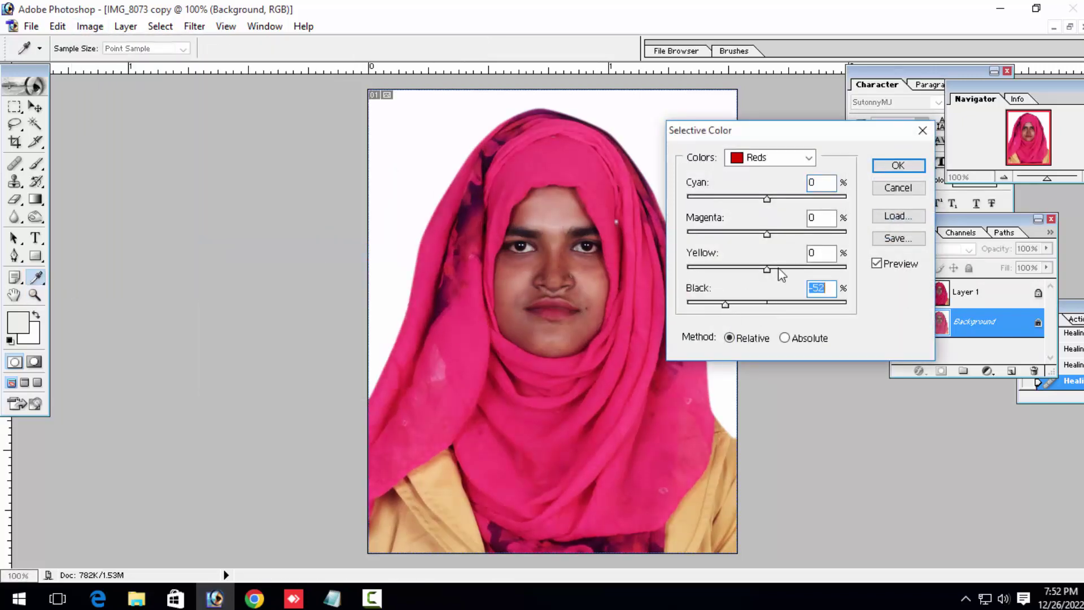
pyautogui.click(775, 160)
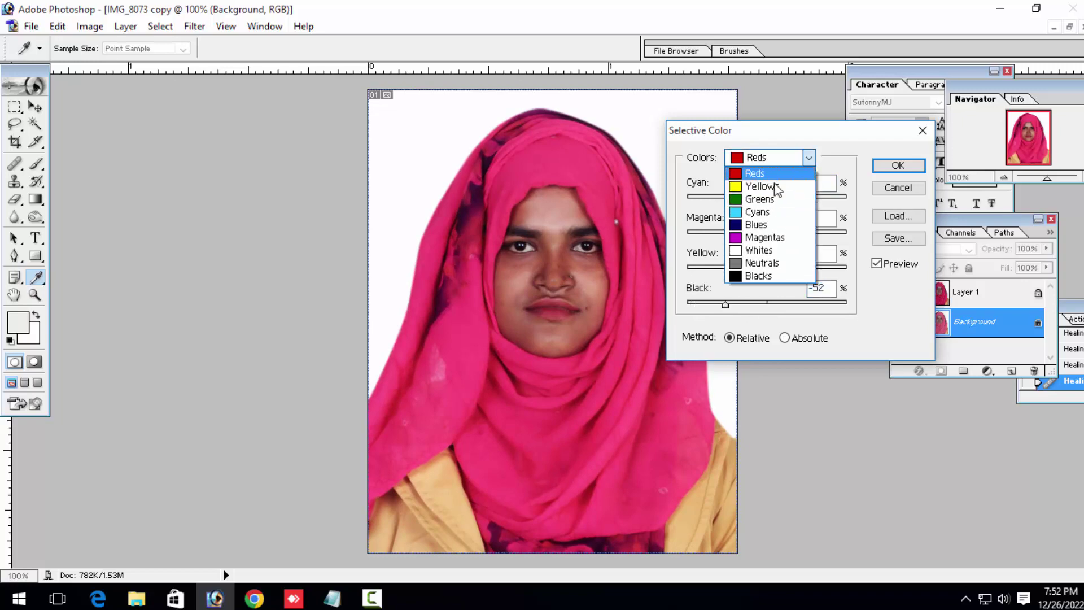
pyautogui.click(762, 186)
pyautogui.moveTo(767, 267); pyautogui.dragTo(735, 269)
pyautogui.press('Return')
# Brighten Layer 1 with two successive Curves adjustments that raise the RGB midtones
pyautogui.click(952, 291)
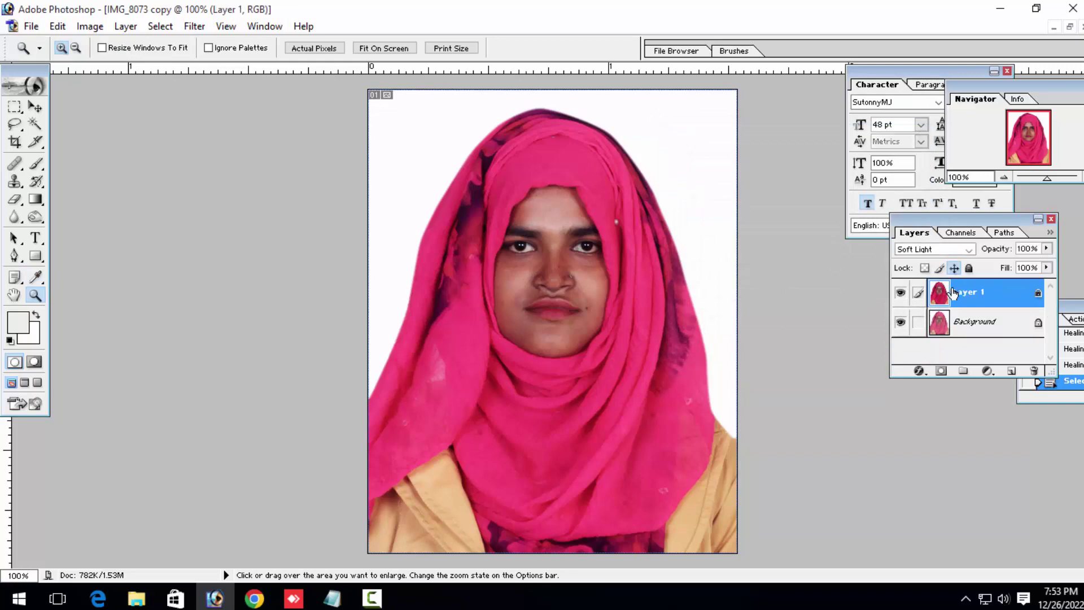
pyautogui.hotkey('ctrl', 'm')
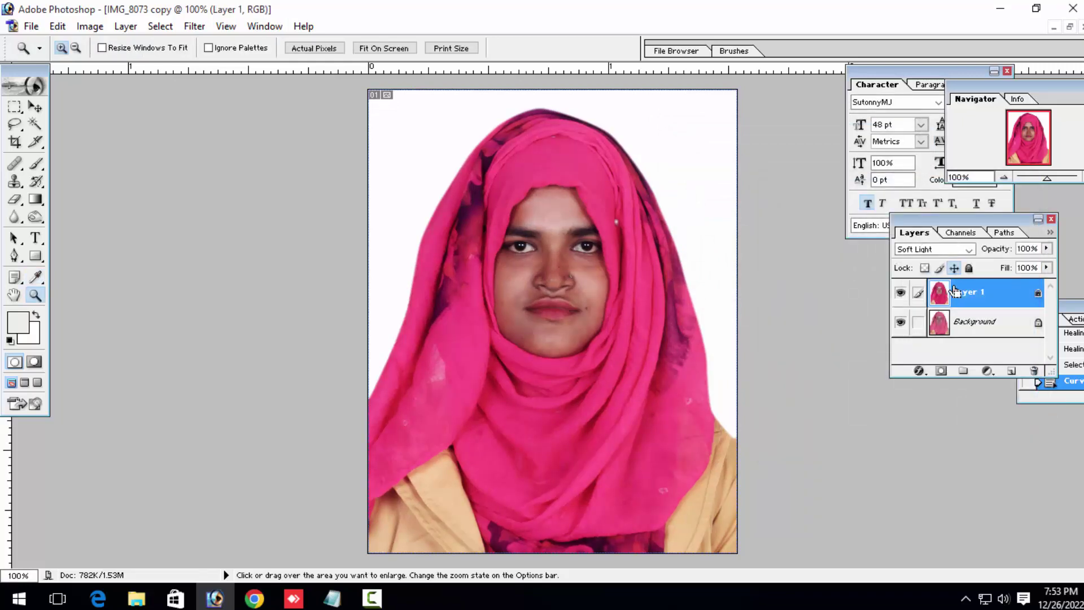
pyautogui.press('Return')
pyautogui.hotkey('ctrl', 'alt', 'm')
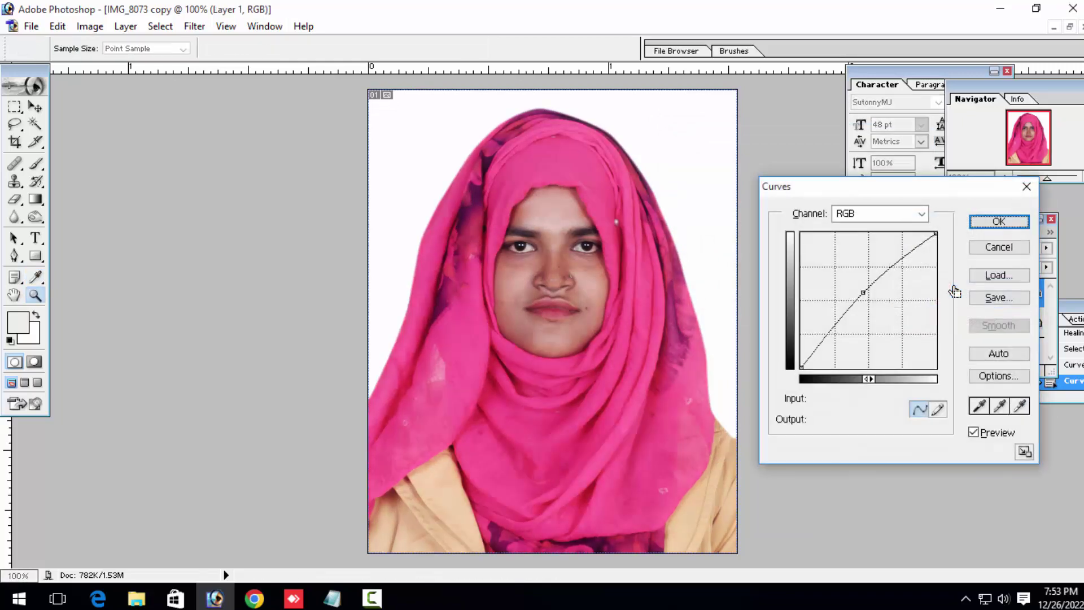
pyautogui.press('Return')
# Lighten the reds of the Background layer with Selective Color, lowering their Black to about -46%
pyautogui.hotkey('ctrl', '+')
pyautogui.hotkey('ctrl', '+')
pyautogui.hotkey('ctrl', '-')
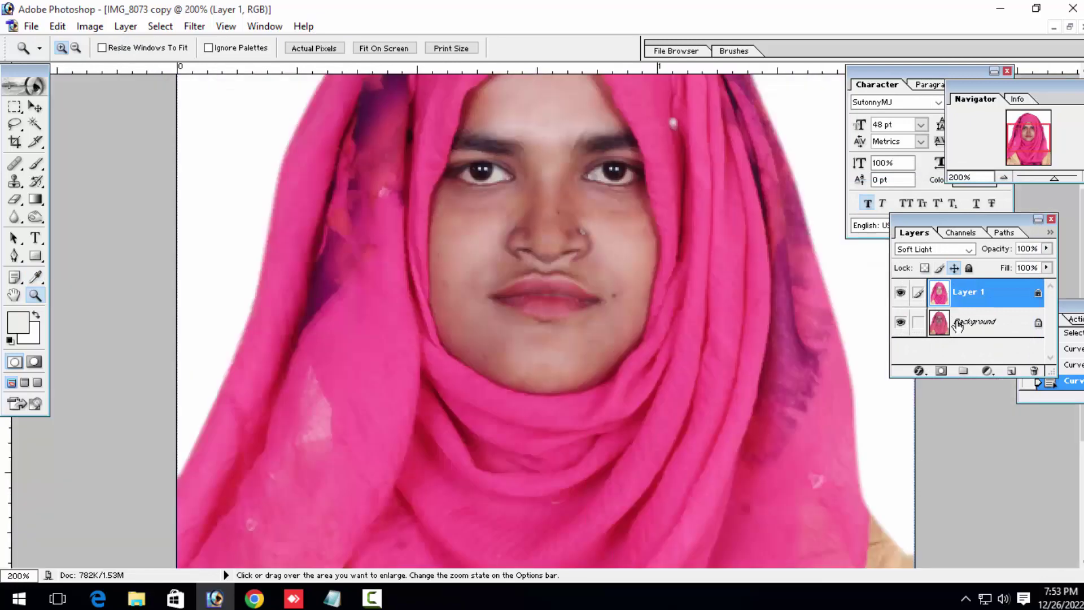
pyautogui.click(958, 326)
pyautogui.click(86, 29)
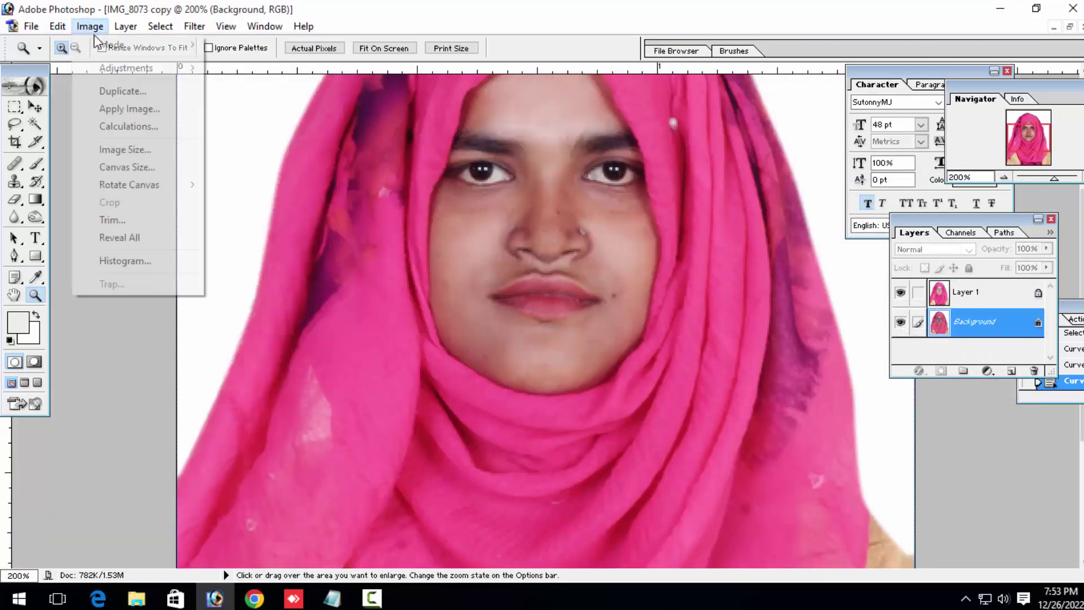
pyautogui.moveTo(130, 68)
pyautogui.click(262, 249)
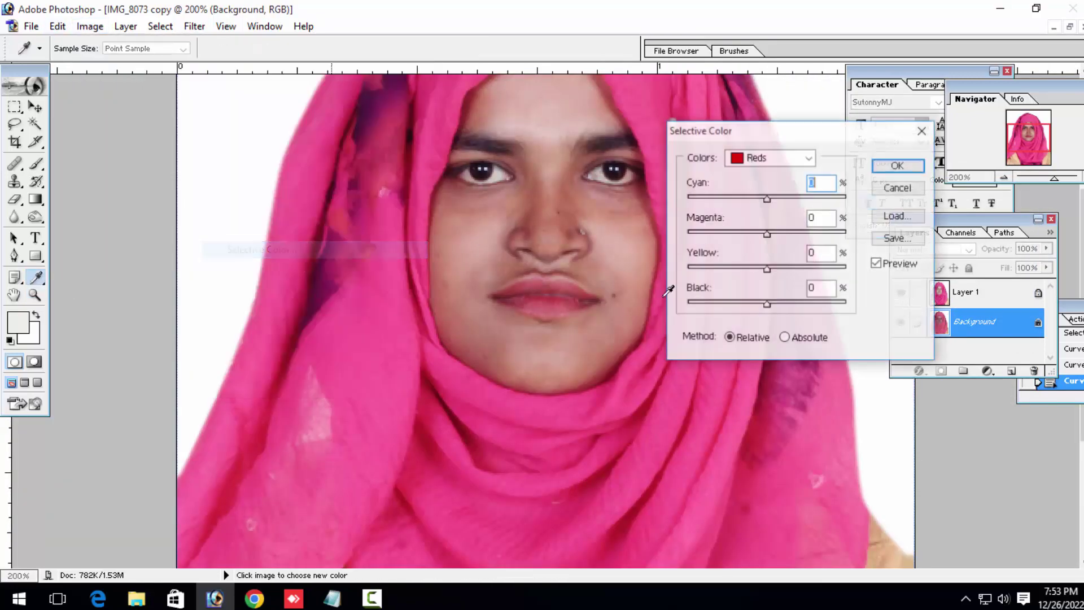
pyautogui.moveTo(767, 305); pyautogui.dragTo(718, 307)
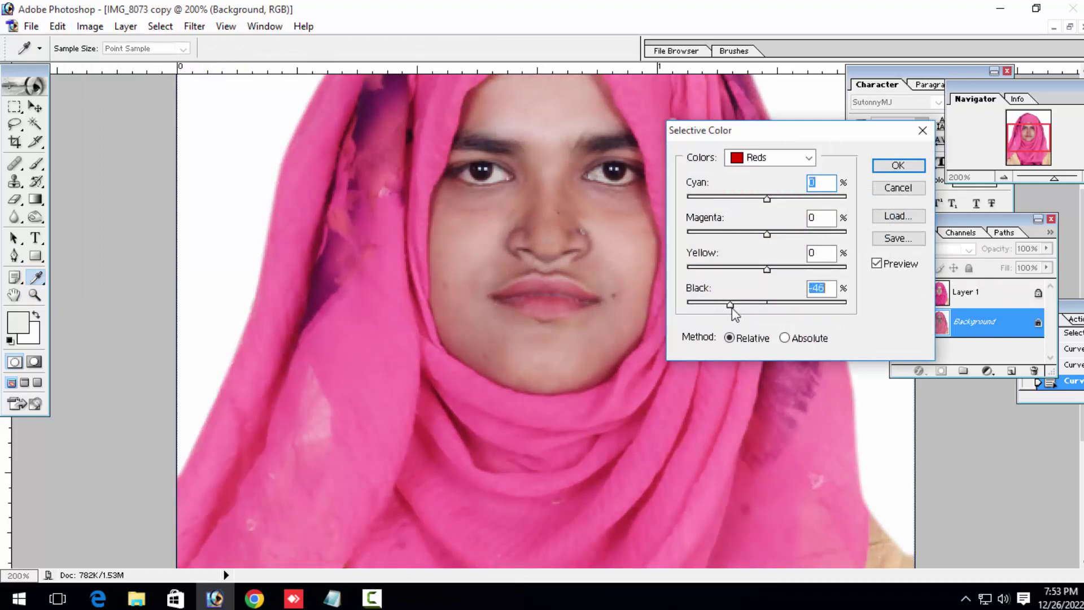
pyautogui.press('Return')
# Reduce the noise in the Background layer with the Noiseware Professional filter
pyautogui.hotkey('ctrl', '0')
pyautogui.hotkey('ctrl', '+')
pyautogui.hotkey('ctrl', '+')
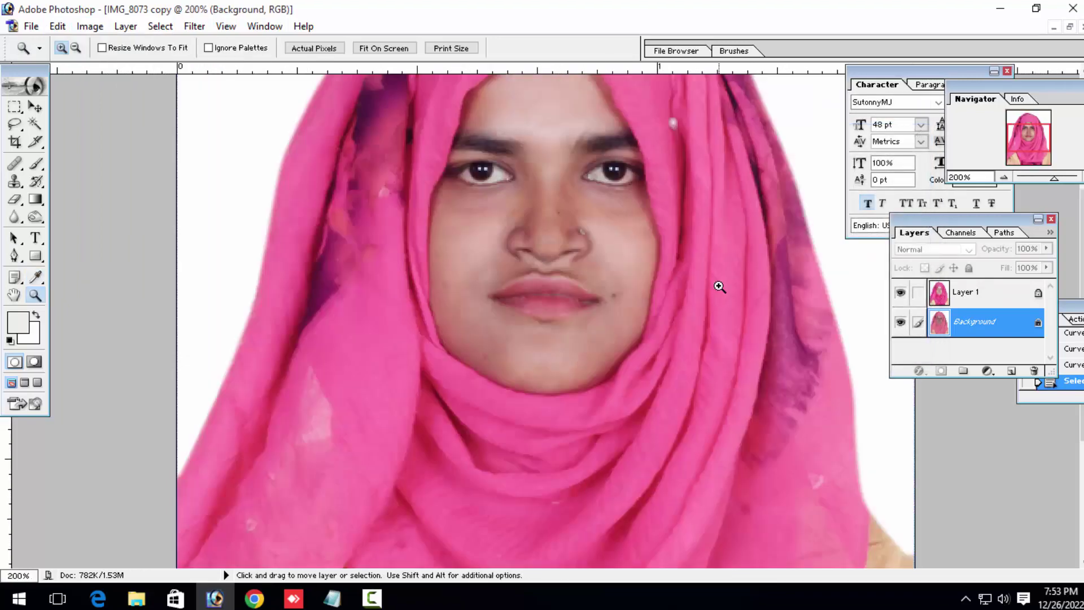
pyautogui.moveTo(589, 276); pyautogui.dragTo(589, 335)
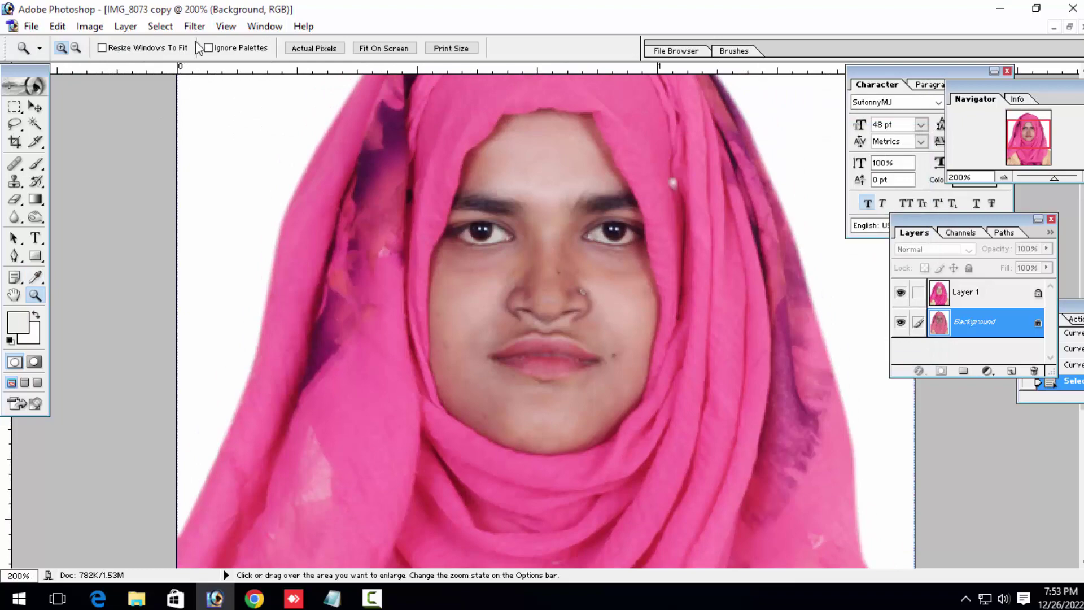
pyautogui.click(194, 26)
pyautogui.moveTo(354, 484)
pyautogui.click(447, 499)
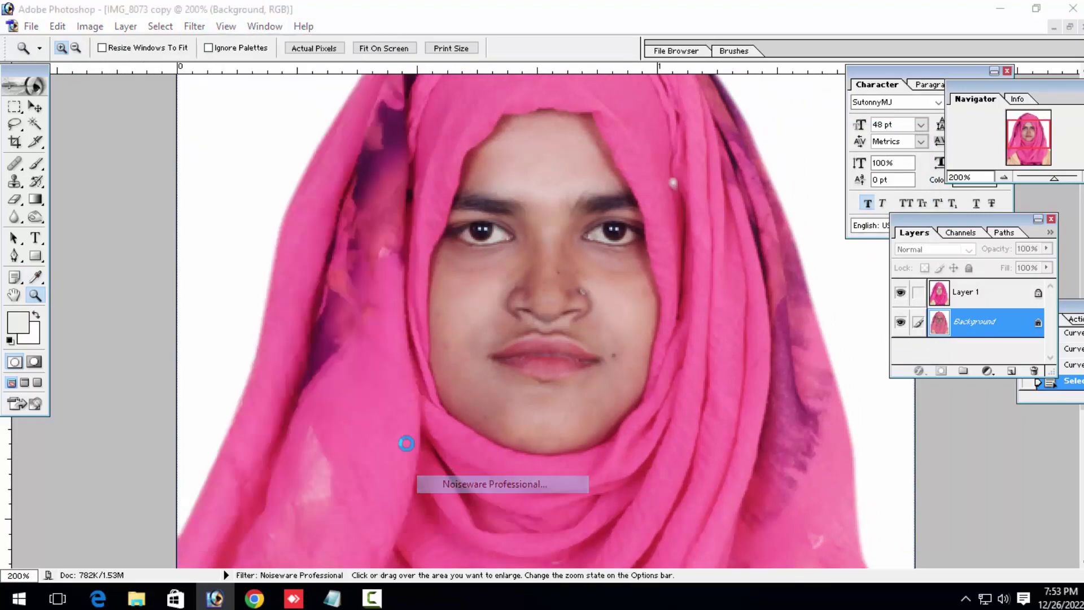
pyautogui.hotkey('ctrl', '0')
pyautogui.hotkey('ctrl', '+')
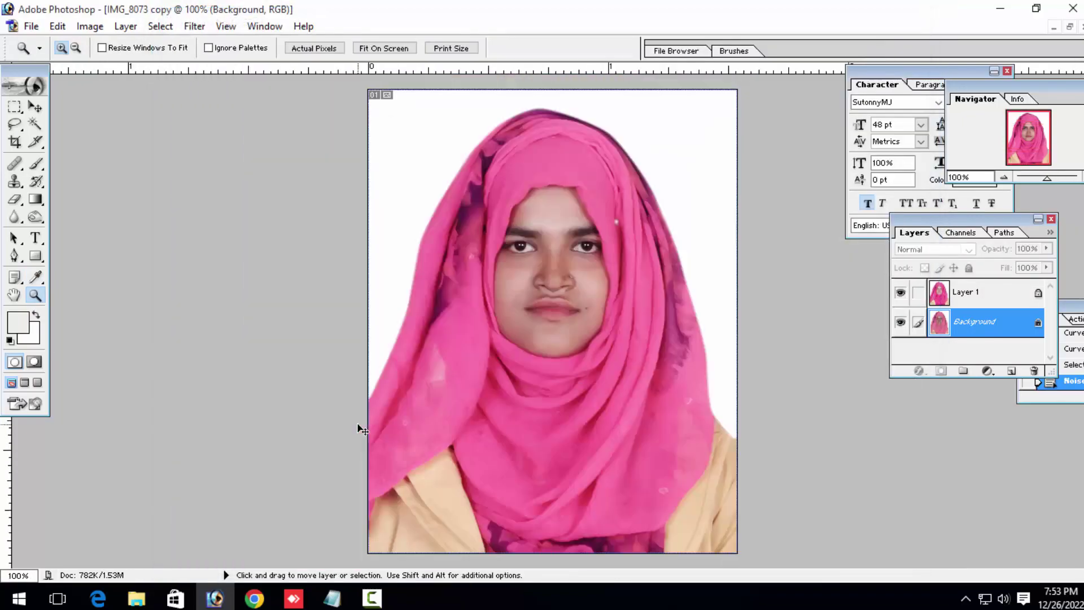
# Brighten Layer 1 once more with a Curves adjustment
pyautogui.click(985, 291)
pyautogui.hotkey('ctrl', 'm')
pyautogui.press('Return')
pyautogui.hotkey('ctrl', '+')
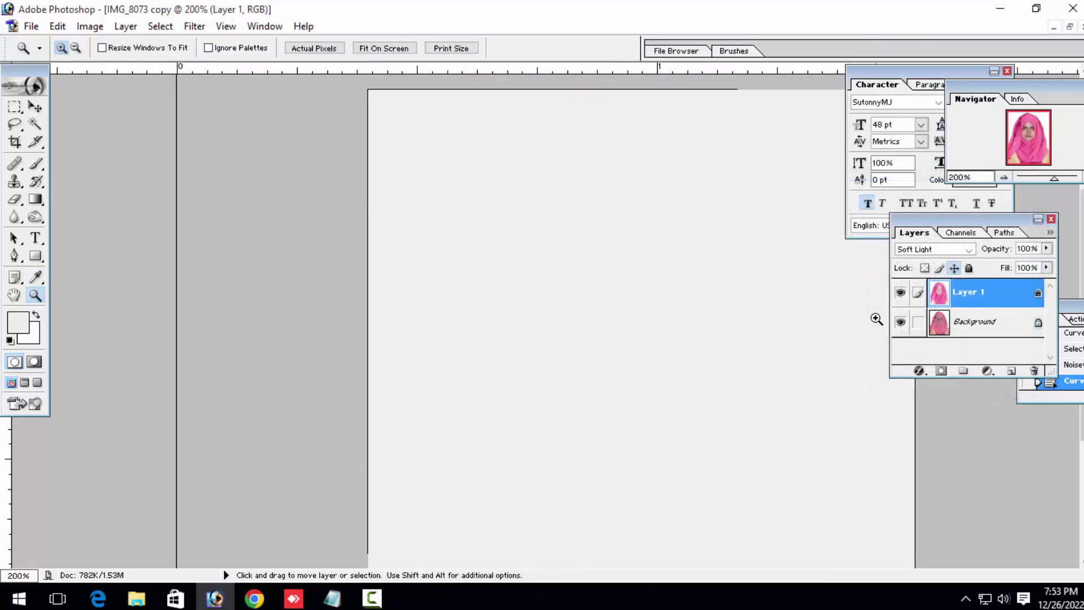
pyautogui.hotkey('ctrl', '-')
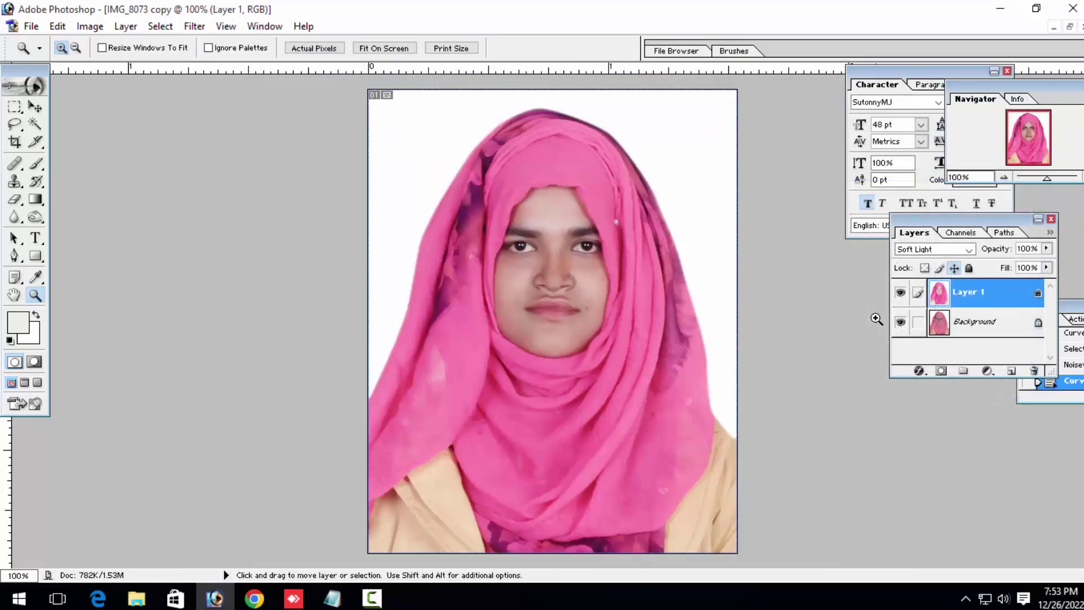
# Deepen the dark tones of the Background layer with Selective Color, setting Black to about +11% in the Blacks
pyautogui.click(952, 333)
pyautogui.click(85, 26)
pyautogui.moveTo(109, 68)
pyautogui.click(300, 247)
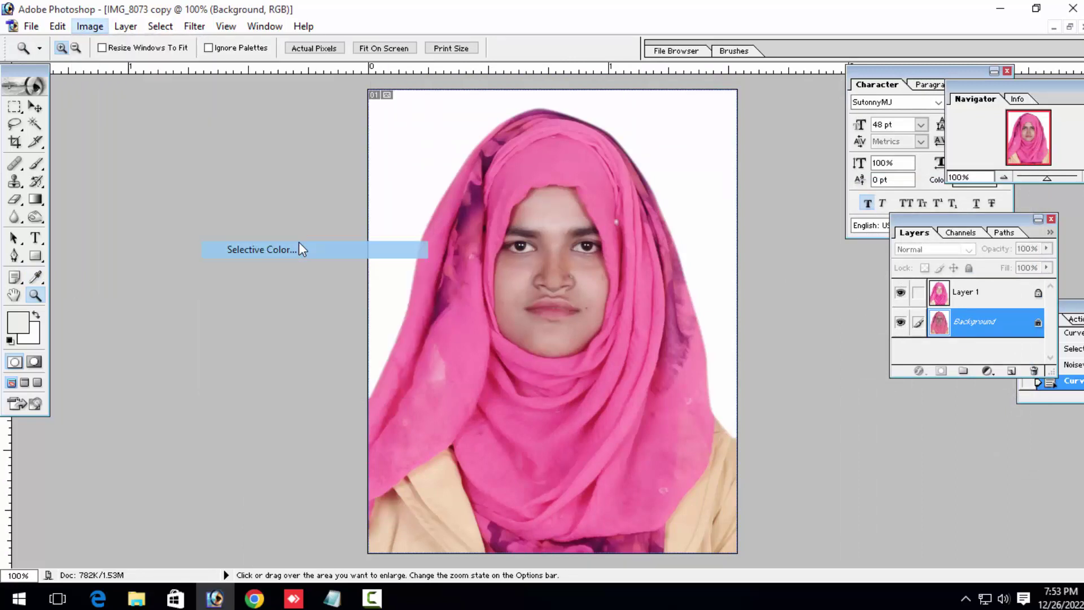
pyautogui.moveTo(767, 304)
pyautogui.mouseDown()
pyautogui.moveTo(738, 306)
pyautogui.moveTo(778, 305)
pyautogui.mouseUp()
pyautogui.click(779, 158)
pyautogui.click(762, 271)
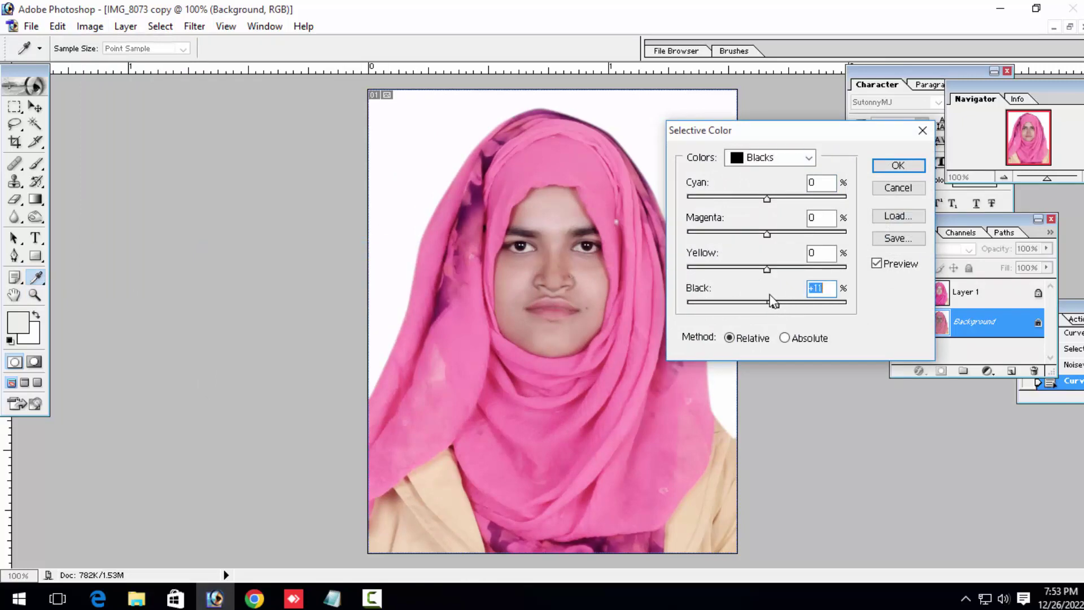
pyautogui.press('Return')
pyautogui.press('z')
# Try to smooth the skin on the Background layer with the Imagenomic Portraiture filter
pyautogui.click(194, 26)
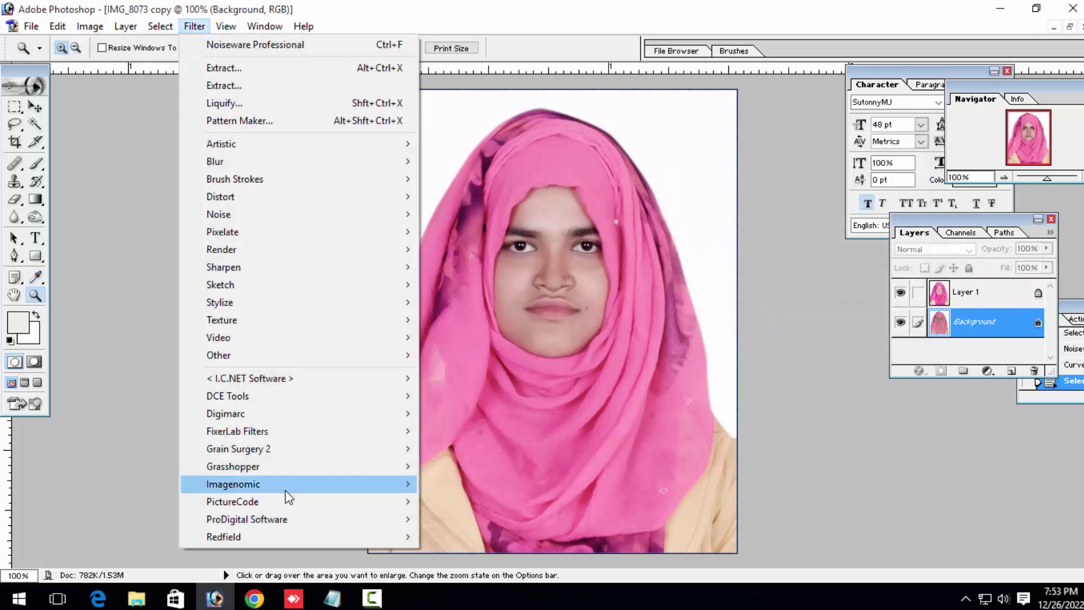
pyautogui.moveTo(286, 486)
pyautogui.click(461, 520)
pyautogui.press('Return')
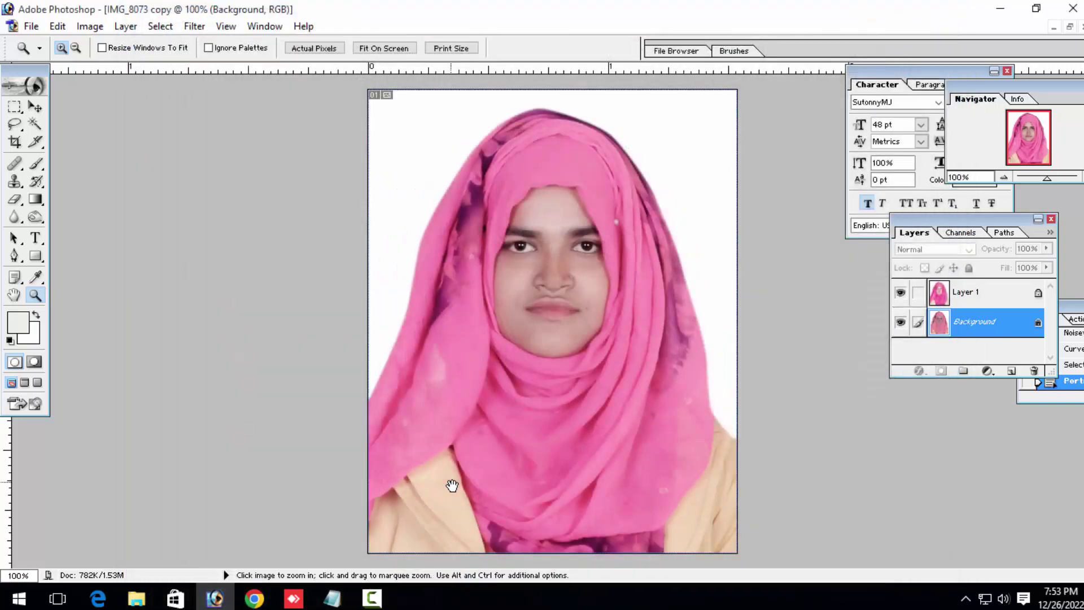
# Run the Noiseware Professional filter on the Background layer again to smooth the skin further
pyautogui.doubleClick(450, 485)
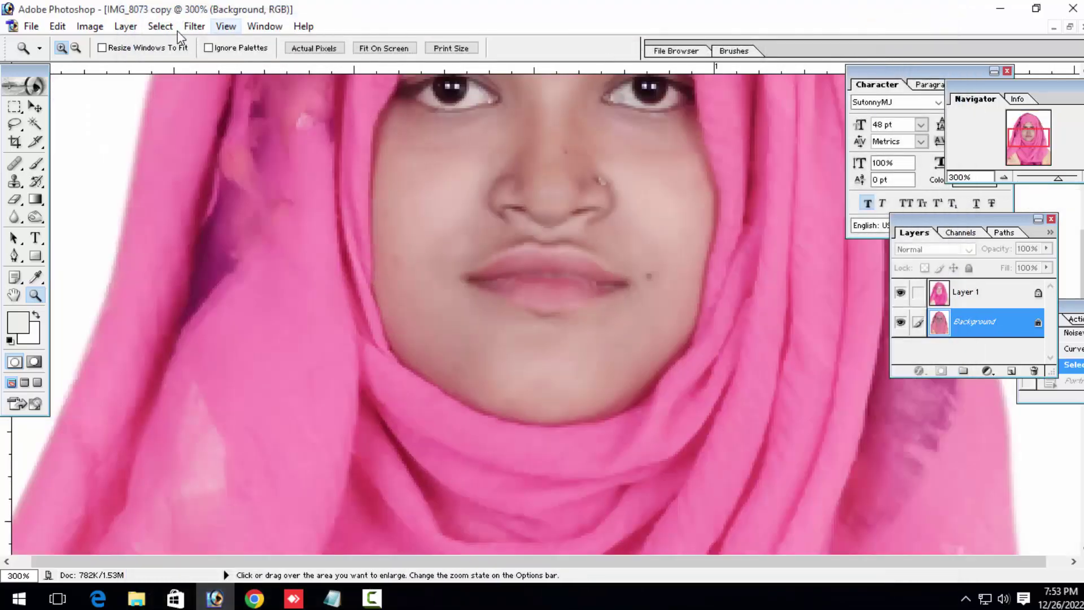
pyautogui.click(194, 26)
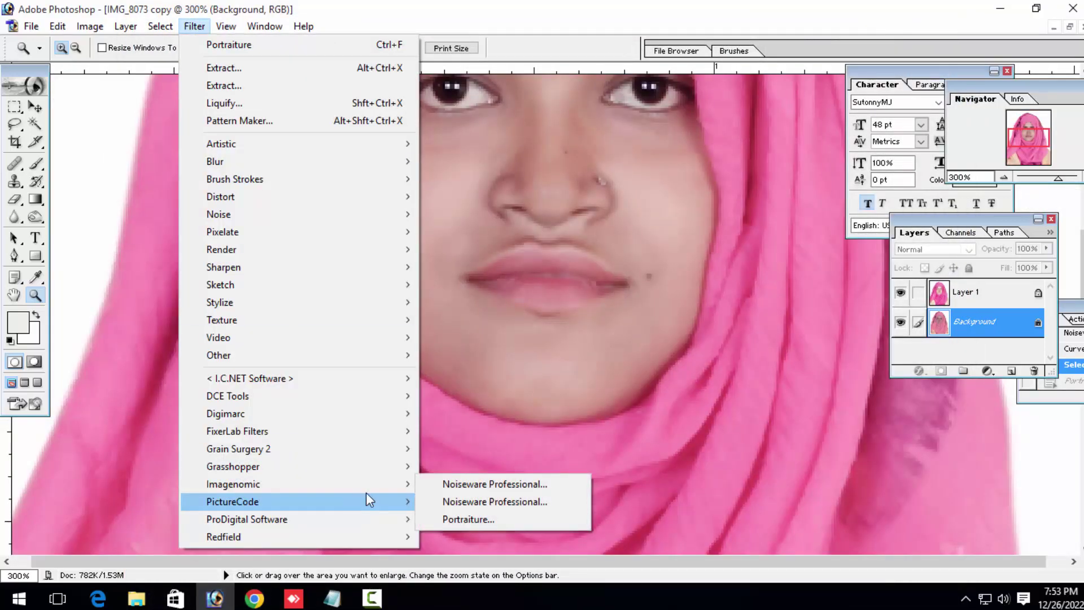
pyautogui.moveTo(329, 484)
pyautogui.click(452, 484)
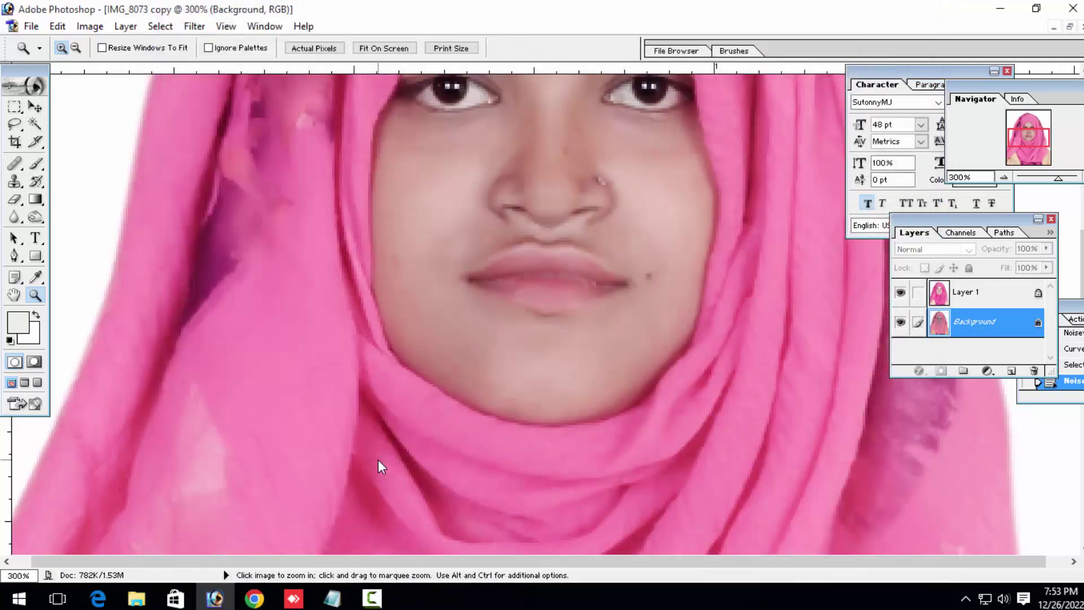
# Use the Healing Brush to retouch the small marks on the nose with skin sampled from the nose bridge
pyautogui.hotkey('ctrl', '-')
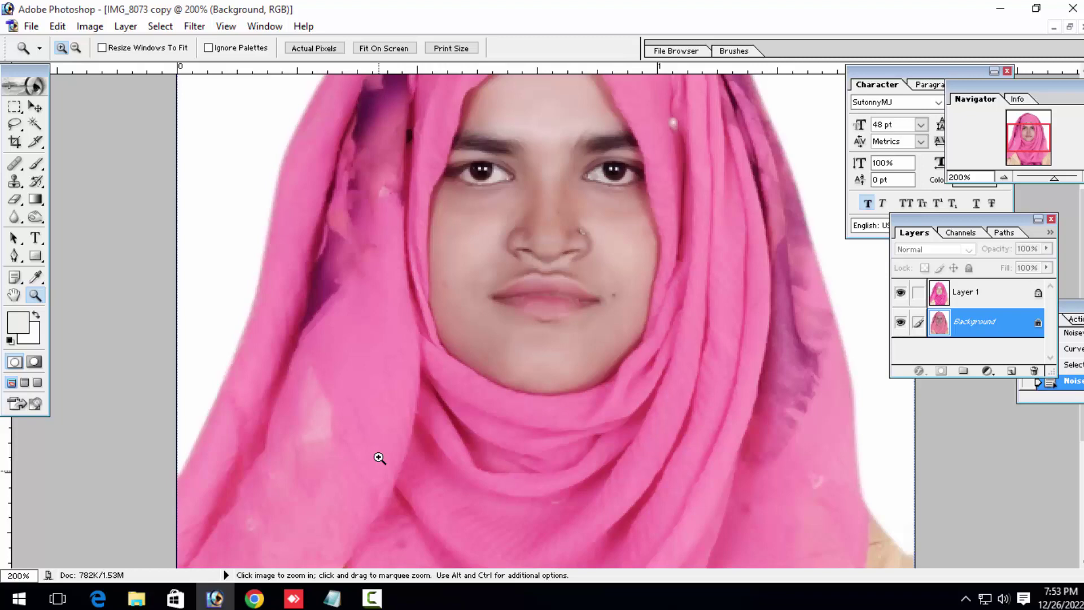
pyautogui.hotkey('ctrl', '-')
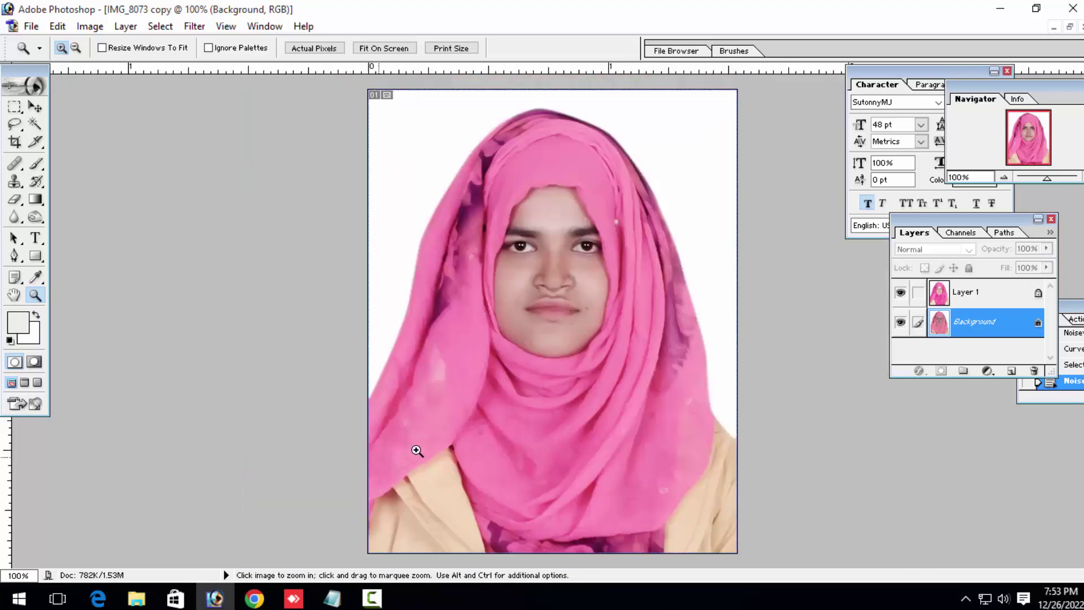
pyautogui.moveTo(509, 360); pyautogui.dragTo(509, 274)
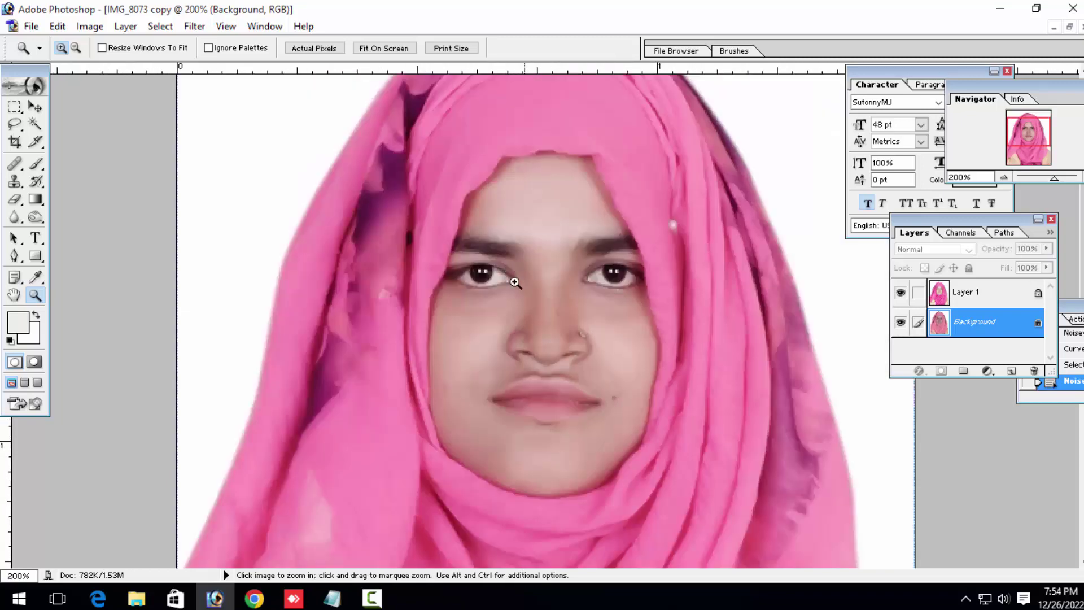
pyautogui.click(625, 333)
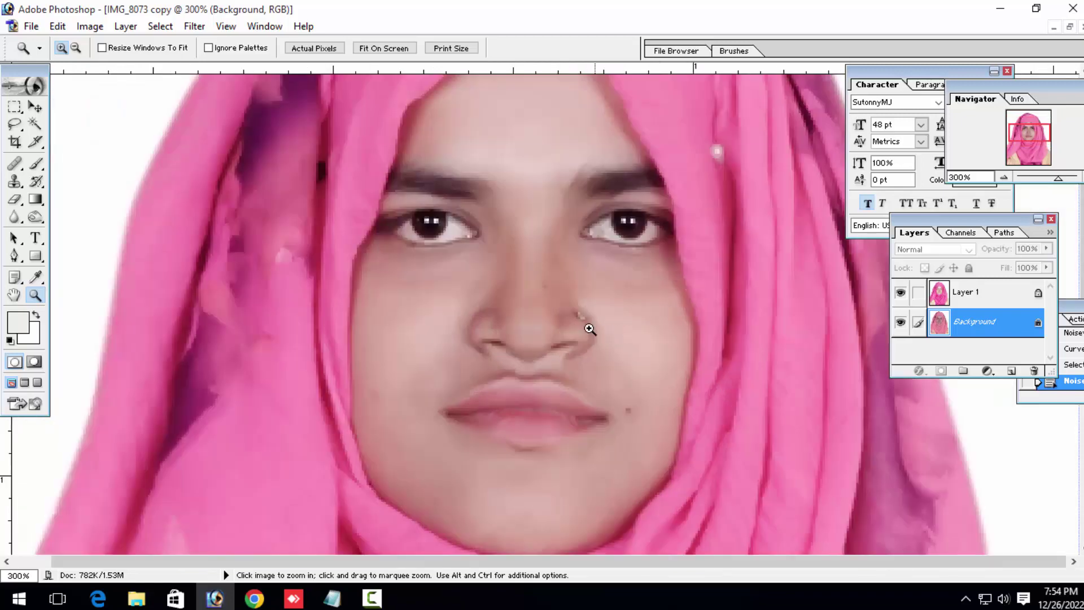
pyautogui.click(589, 328)
pyautogui.click(589, 328)
pyautogui.moveTo(433, 272); pyautogui.dragTo(518, 353)
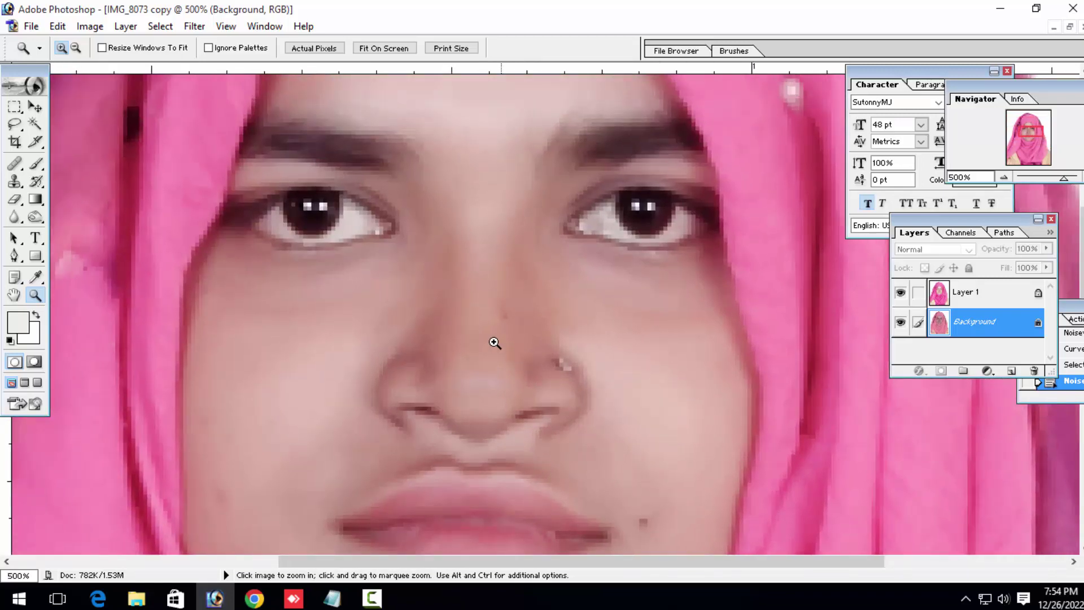
pyautogui.press('j')
pyautogui.keyDown('alt'); pyautogui.click(449, 281); pyautogui.keyUp('alt')
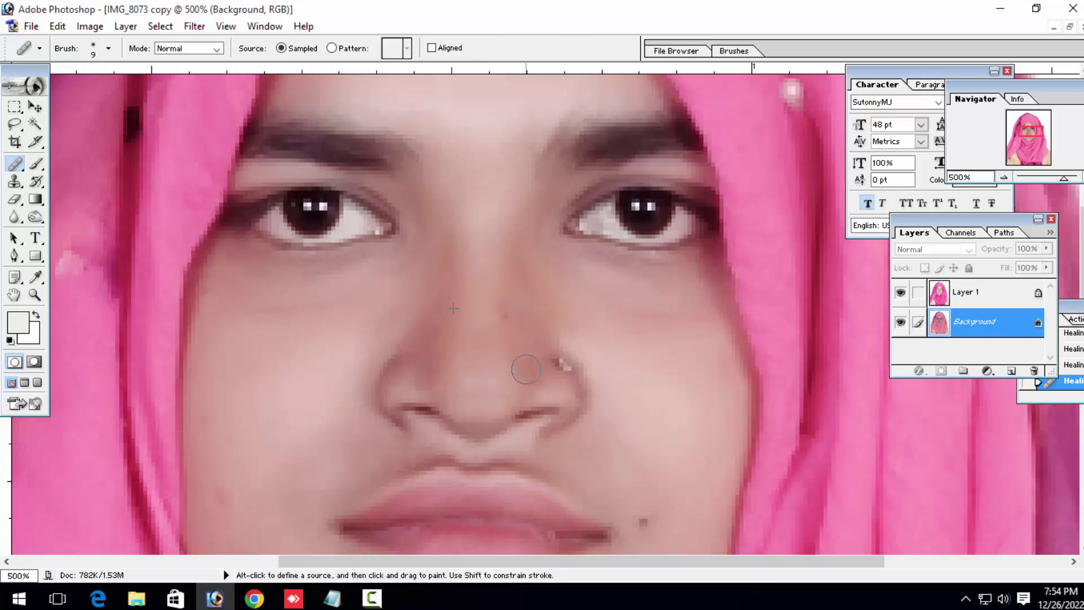
# Lighten the reds of the Background layer with Selective Color, setting Black to about -44% in the Reds
pyautogui.press('z')
pyautogui.keyDown('alt'); pyautogui.click(551, 308); pyautogui.keyUp('alt')
pyautogui.keyDown('alt'); pyautogui.click(551, 307); pyautogui.keyUp('alt')
pyautogui.keyDown('alt'); pyautogui.click(551, 309); pyautogui.keyUp('alt')
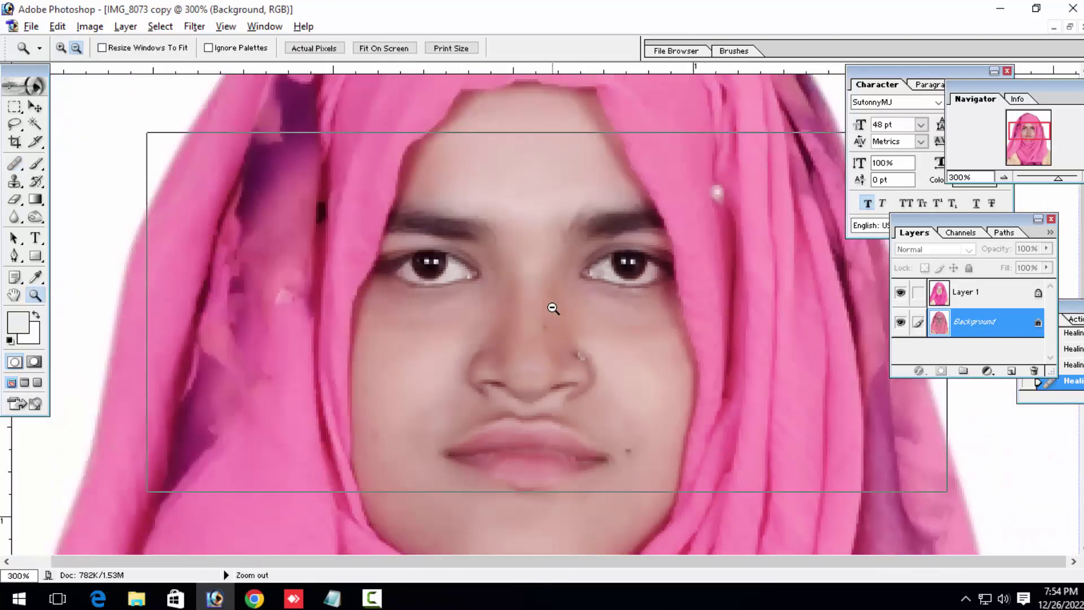
pyautogui.keyDown('alt'); pyautogui.click(539, 312); pyautogui.keyUp('alt')
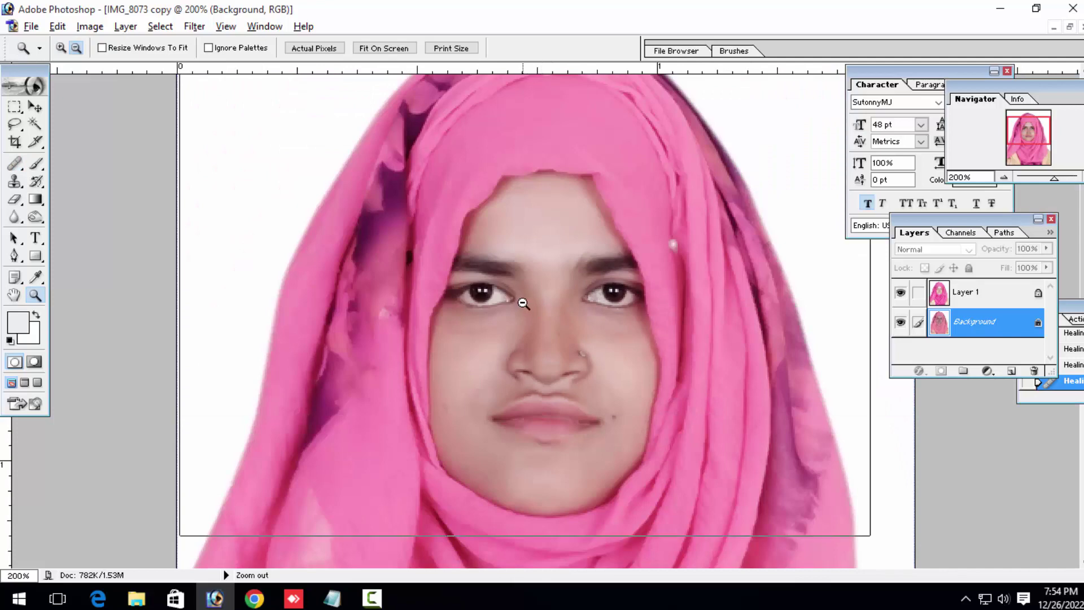
pyautogui.click(90, 26)
pyautogui.moveTo(127, 75)
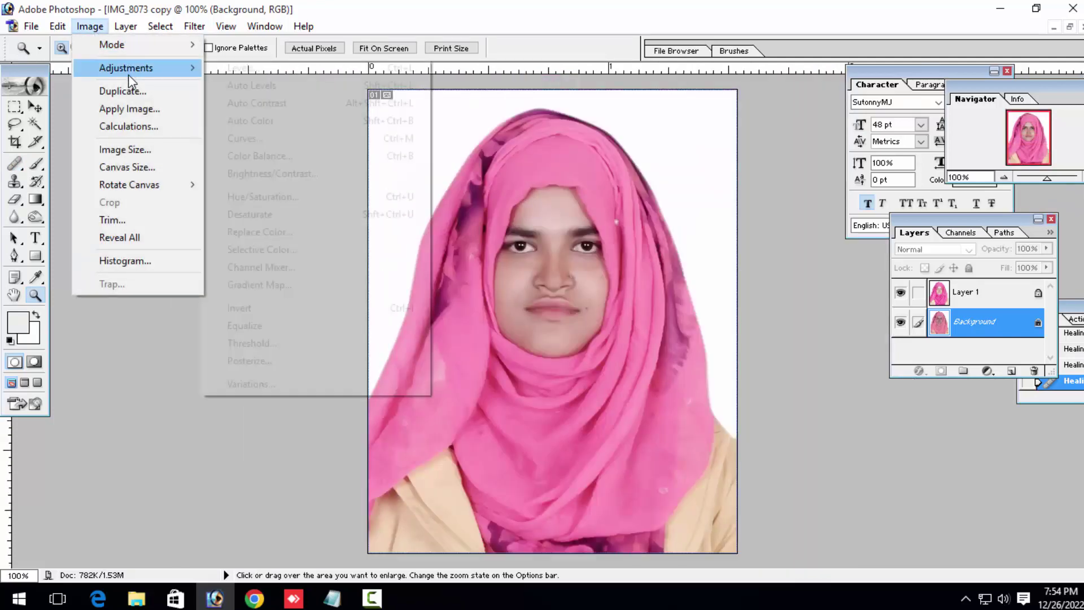
pyautogui.click(259, 249)
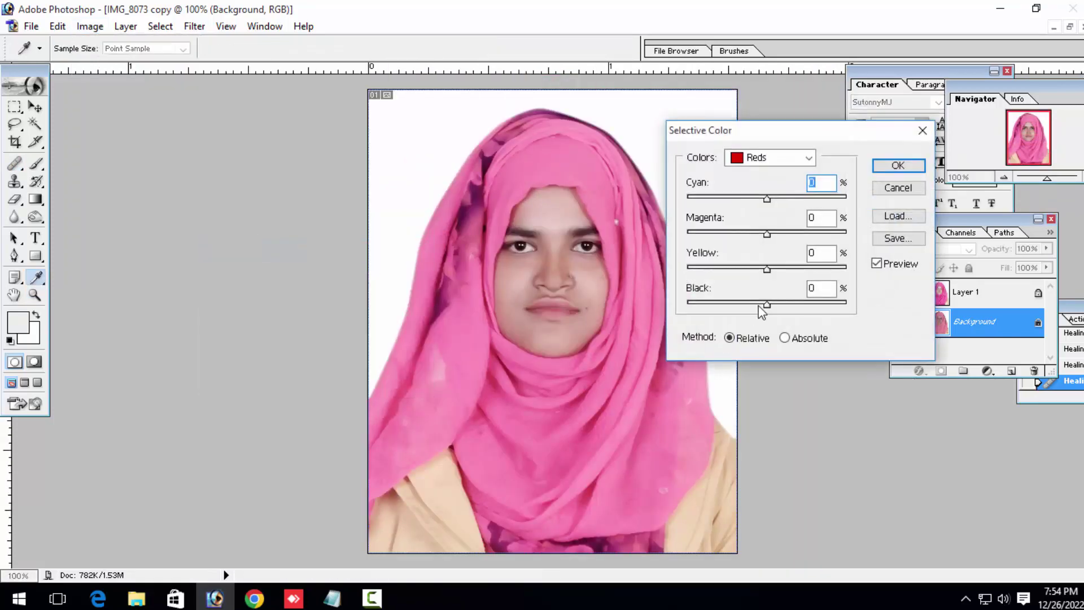
pyautogui.moveTo(760, 308); pyautogui.dragTo(745, 305)
# Set Black to about +17% in the Blacks and -7% in the Neutrals, and apply the Selective Color adjustment
pyautogui.click(789, 159)
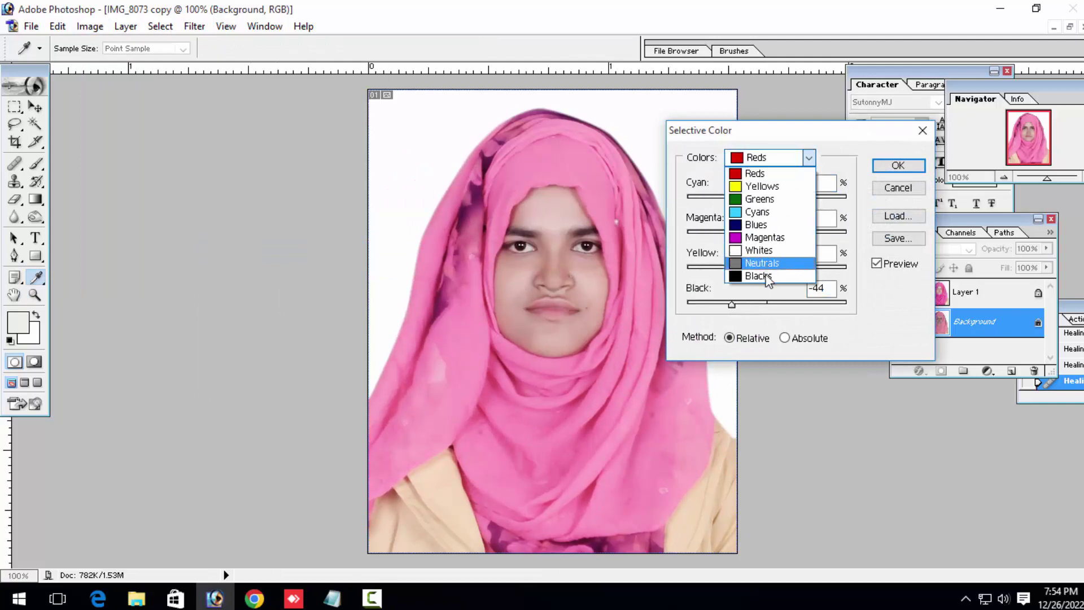
pyautogui.click(757, 275)
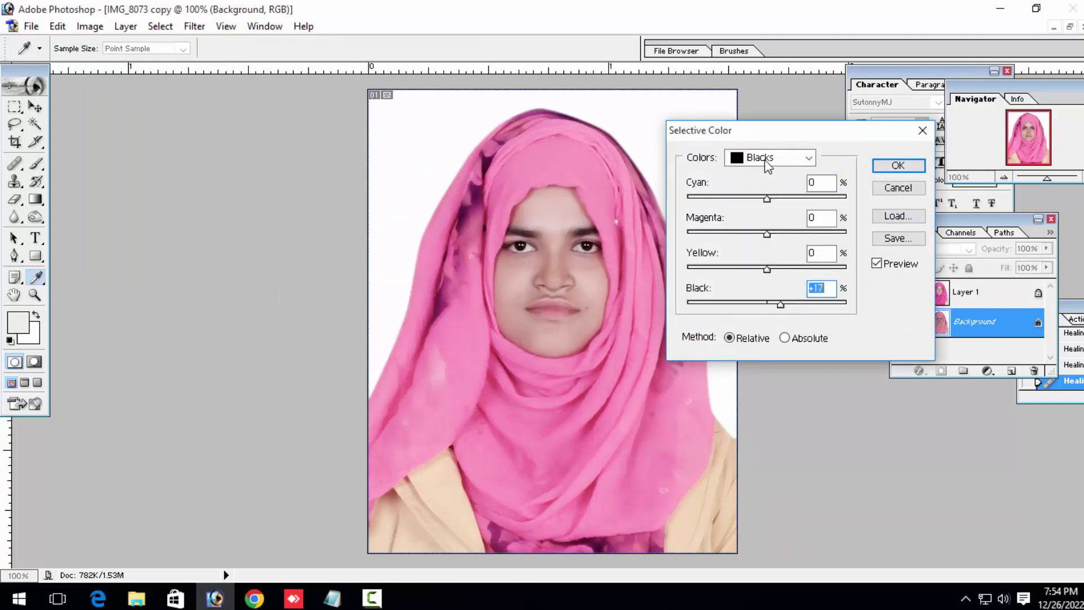
pyautogui.click(769, 163)
pyautogui.click(757, 261)
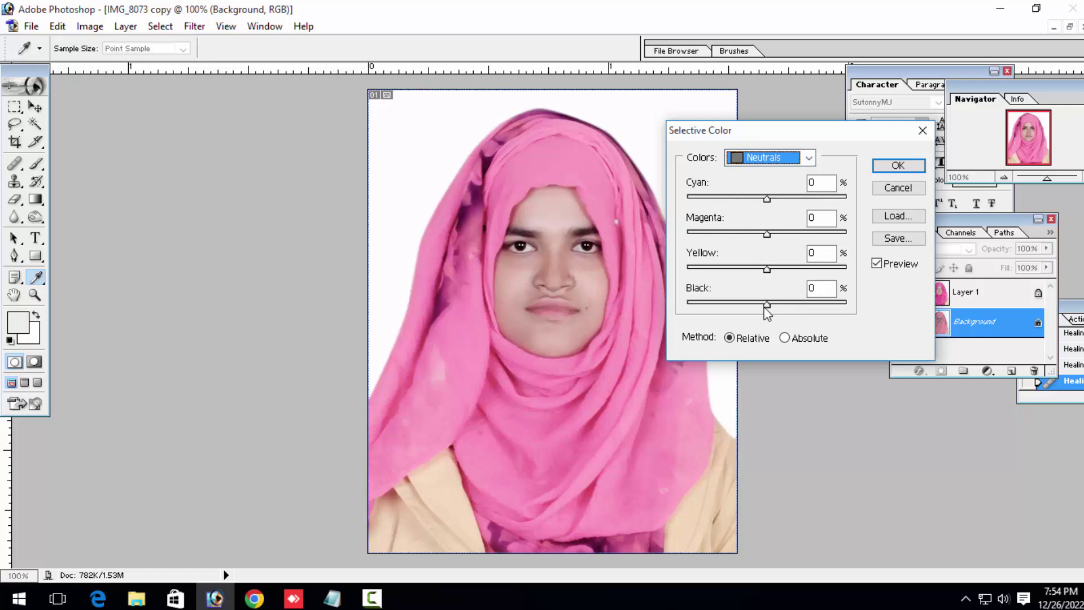
pyautogui.moveTo(765, 308); pyautogui.dragTo(764, 308)
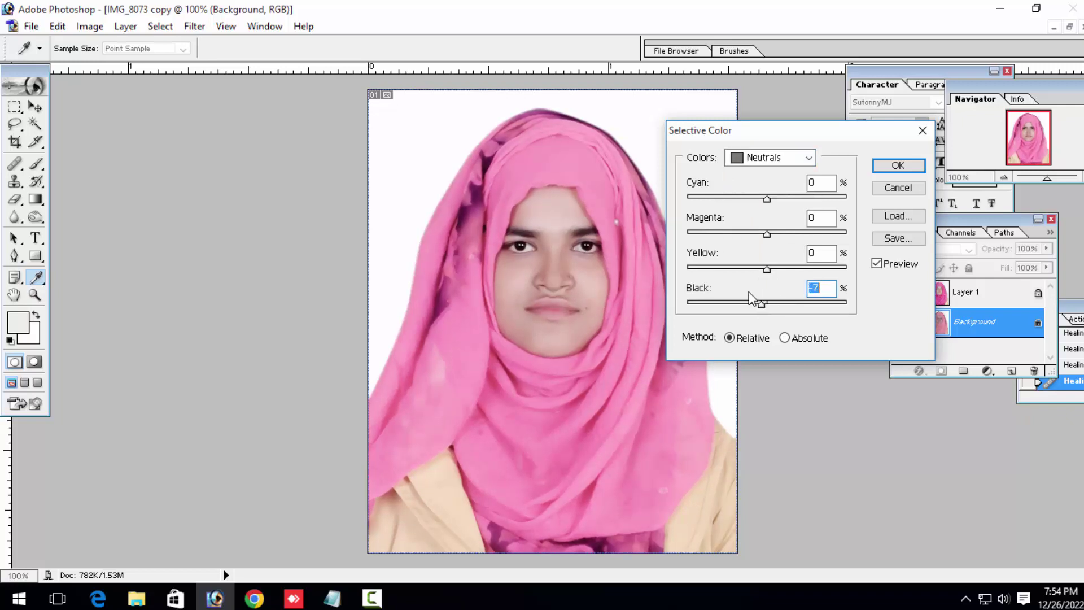
pyautogui.press('Return')
# Merge the visible layers into a single Background layer
pyautogui.hotkey('ctrl', 'shift', 'e')
pyautogui.hotkey('ctrl', '+')
pyautogui.hotkey('ctrl', '+')
pyautogui.hotkey('ctrl', '-')
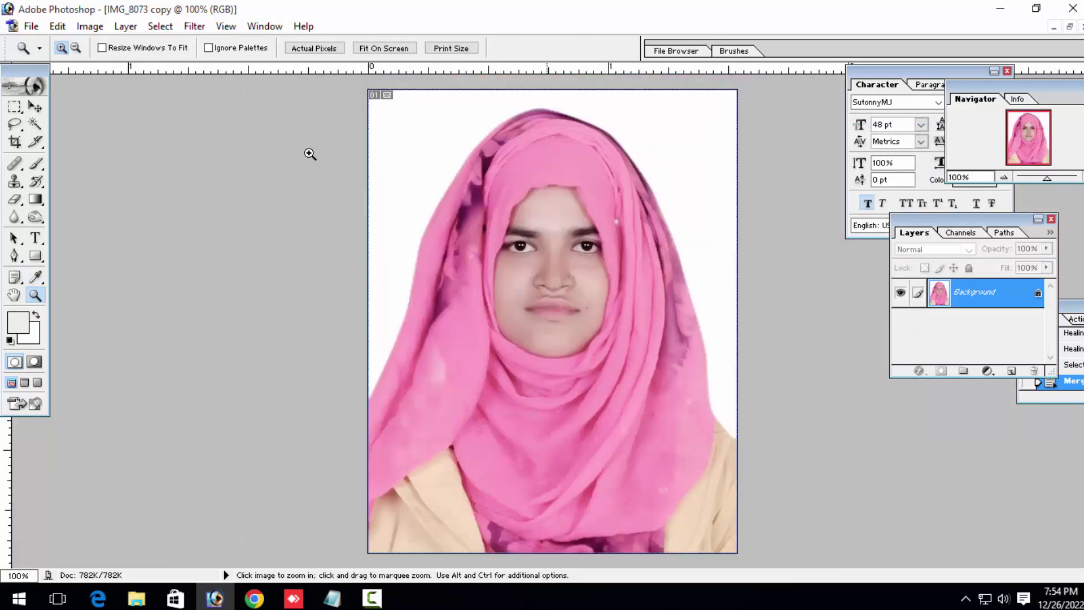
# Run the PictureCode Noise Ninja filter on the merged portrait with its automatic noise profile
pyautogui.click(190, 25)
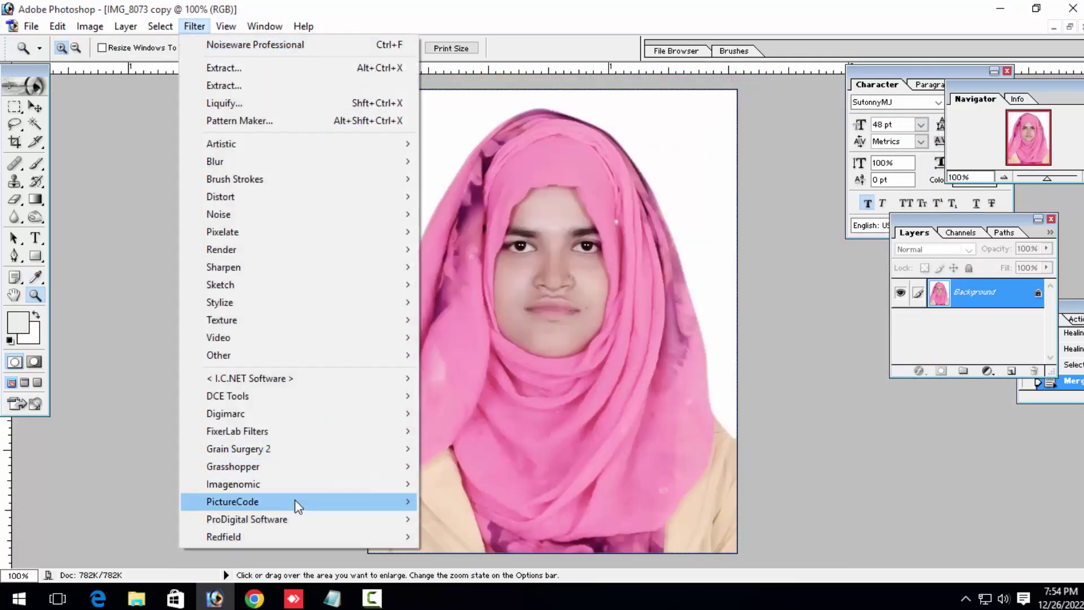
pyautogui.moveTo(295, 500)
pyautogui.click(491, 503)
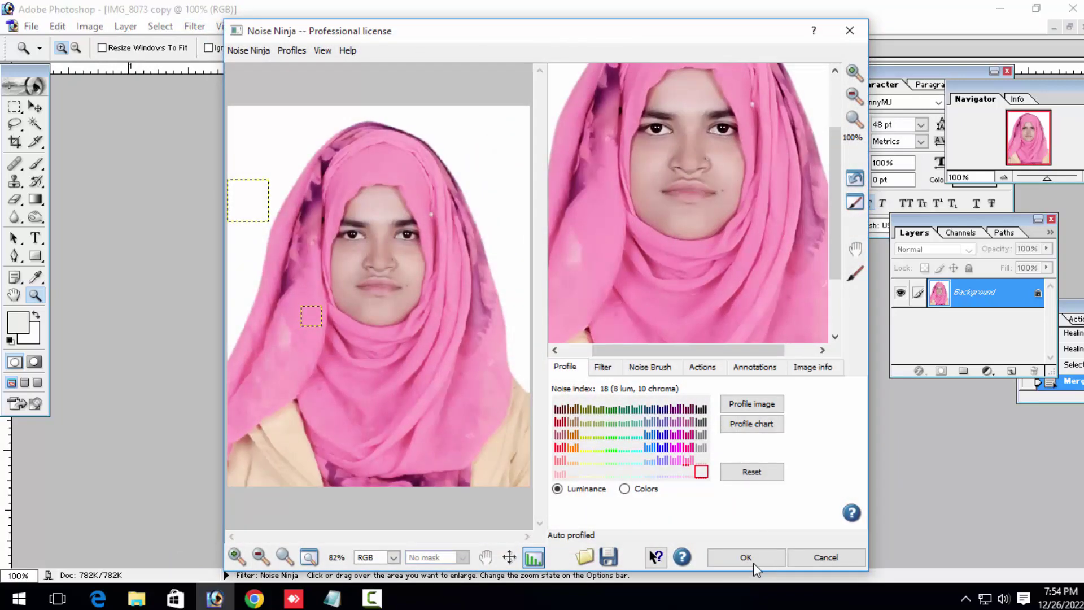
pyautogui.click(745, 558)
# Retouch the skin around the nose and mouth with the Healing Brush
pyautogui.click(545, 283)
pyautogui.click(544, 283)
pyautogui.click(539, 287)
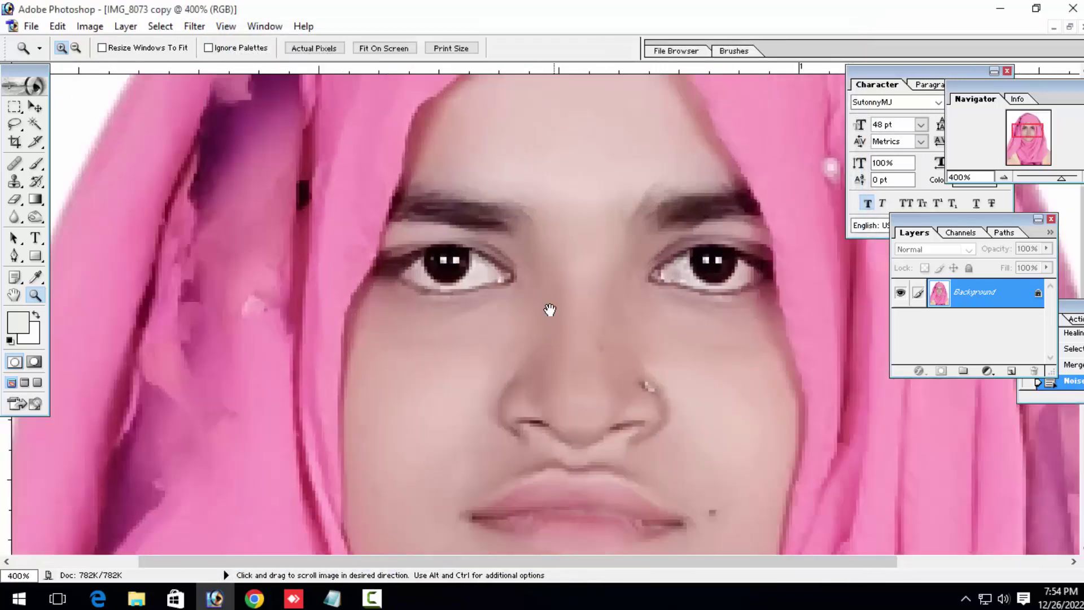
pyautogui.moveTo(669, 462); pyautogui.dragTo(540, 277)
pyautogui.moveTo(651, 353); pyautogui.dragTo(649, 312)
pyautogui.moveTo(583, 355); pyautogui.dragTo(627, 354)
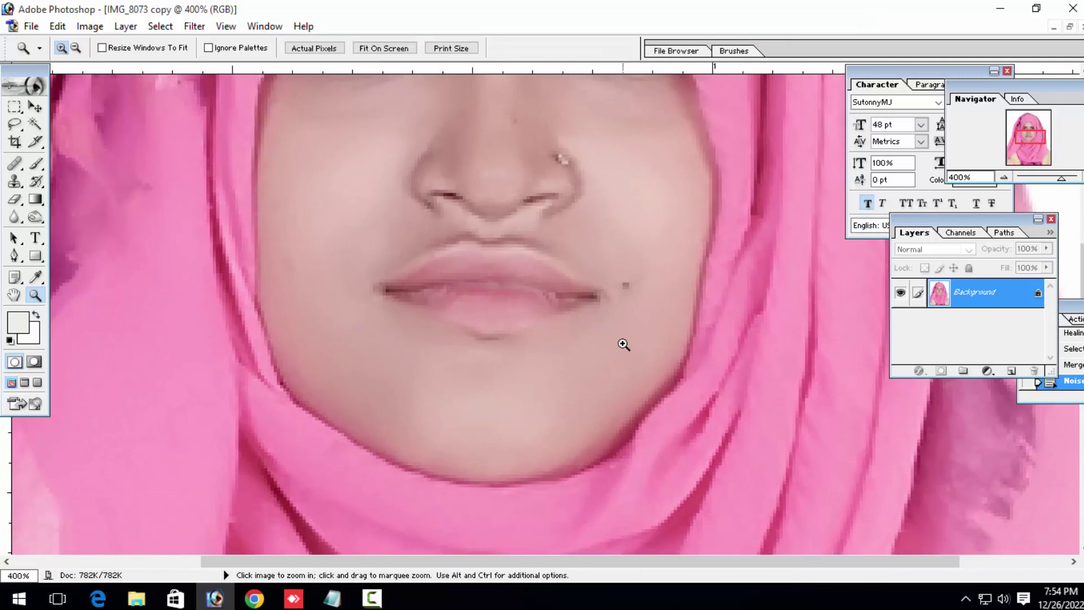
pyautogui.press('j')
pyautogui.moveTo(446, 167); pyautogui.dragTo(488, 285)
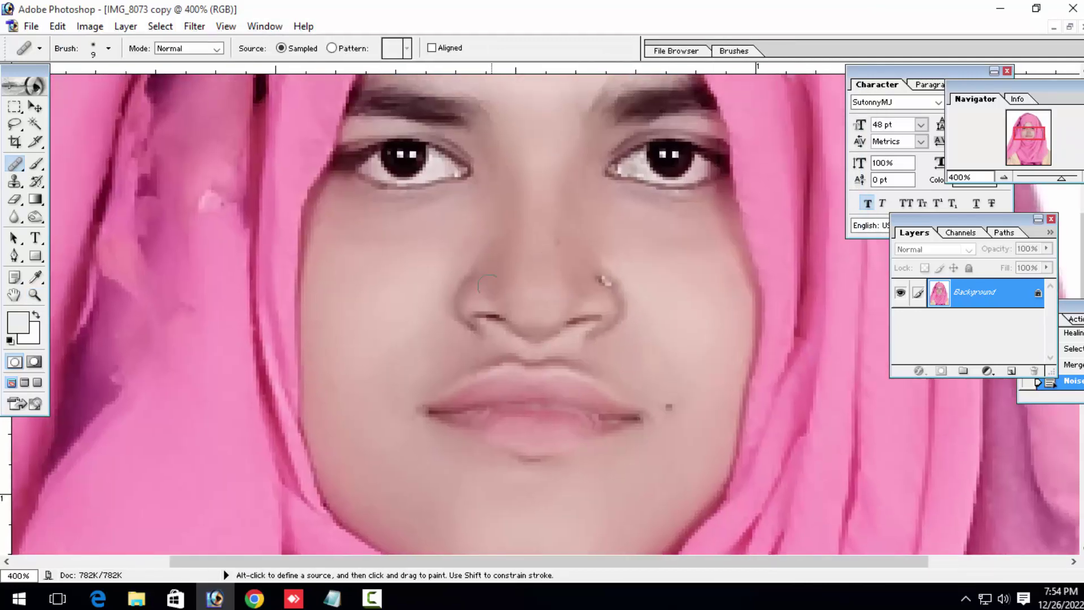
pyautogui.moveTo(466, 447)
pyautogui.mouseDown()
pyautogui.moveTo(504, 312)
pyautogui.moveTo(517, 299)
pyautogui.mouseUp()
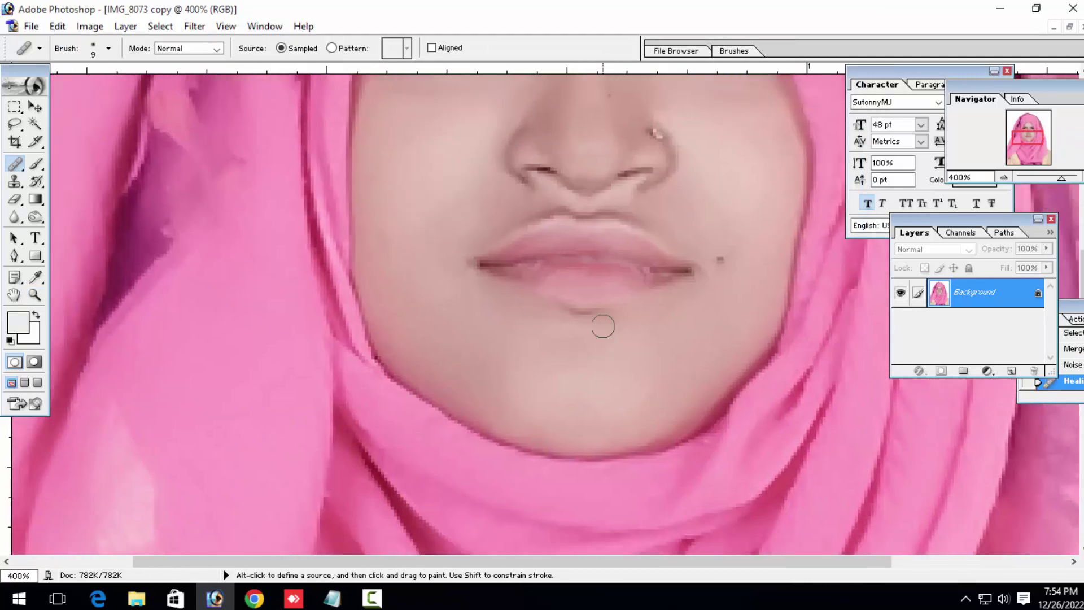
# Even out the nose bridge and the side of the nose with the Healing Brush, sampling nearby skin
pyautogui.moveTo(546, 78); pyautogui.dragTo(534, 357)
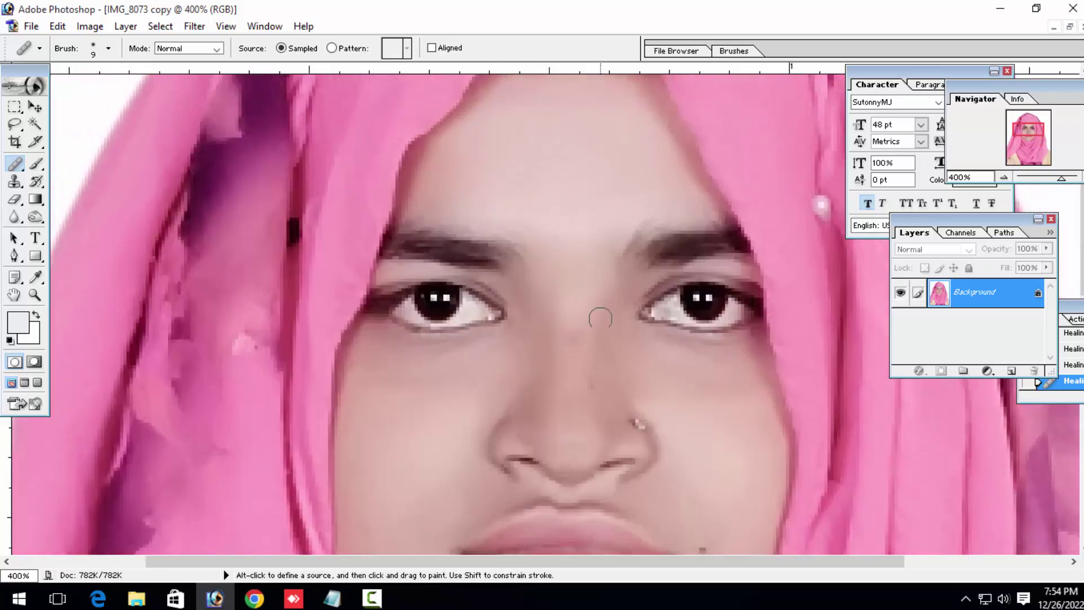
pyautogui.press('ctrl')
pyautogui.keyDown('alt'); pyautogui.click(589, 349); pyautogui.keyUp('alt')
pyautogui.click(602, 323)
pyautogui.moveTo(558, 391); pyautogui.dragTo(553, 329)
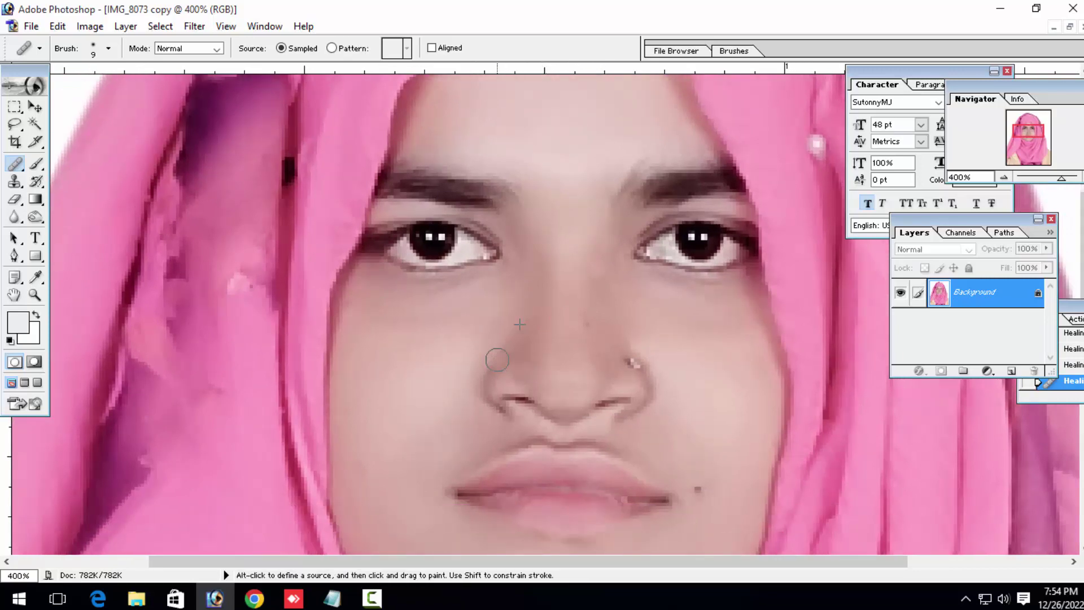
# Adjust the Blacks of the whole portrait with another Selective Color correction
pyautogui.press('z')
pyautogui.keyDown('alt'); pyautogui.click(599, 401); pyautogui.keyUp('alt')
pyautogui.keyDown('alt'); pyautogui.click(598, 401); pyautogui.keyUp('alt')
pyautogui.keyDown('alt'); pyautogui.click(595, 398); pyautogui.keyUp('alt')
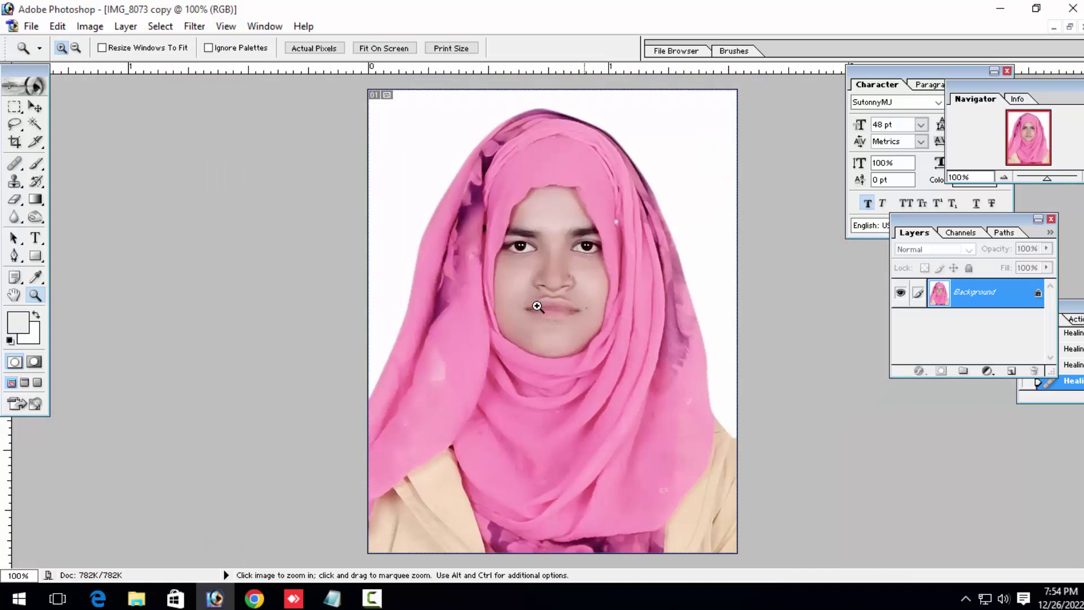
pyautogui.click(90, 26)
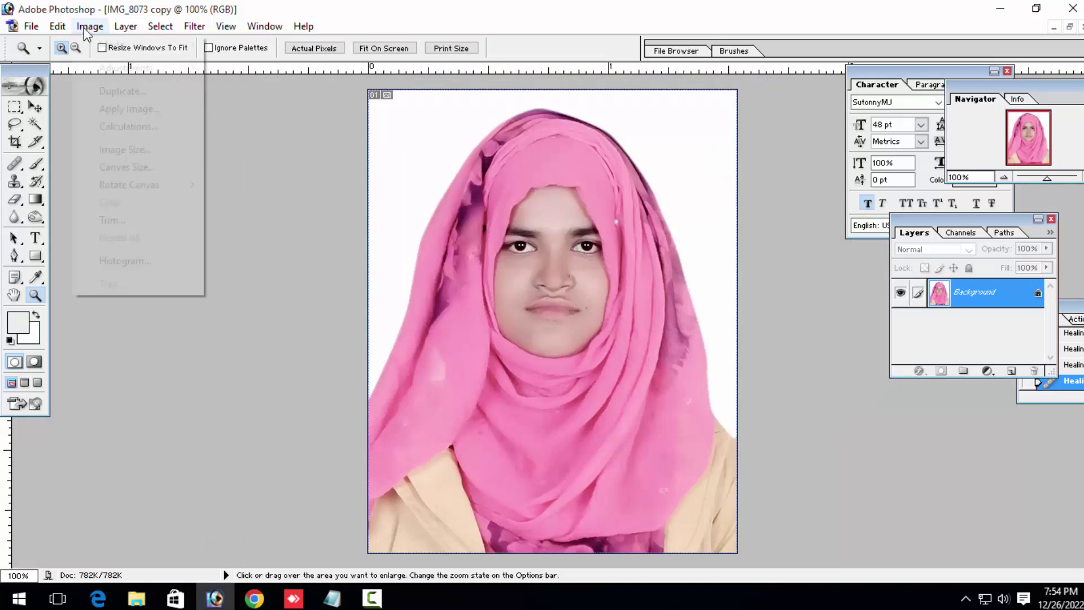
pyautogui.moveTo(113, 67)
pyautogui.click(277, 250)
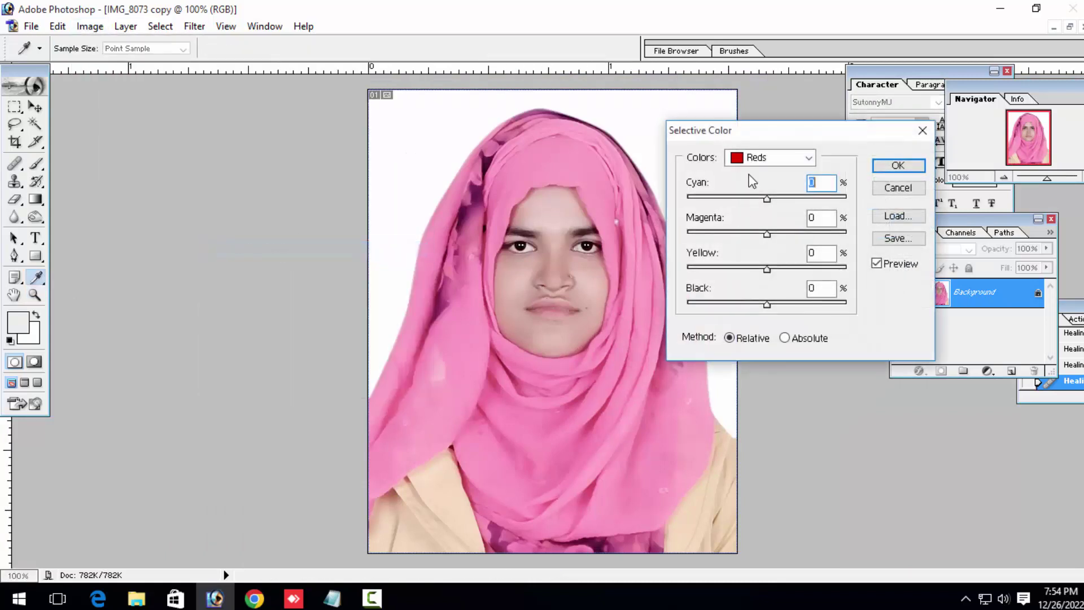
pyautogui.click(778, 160)
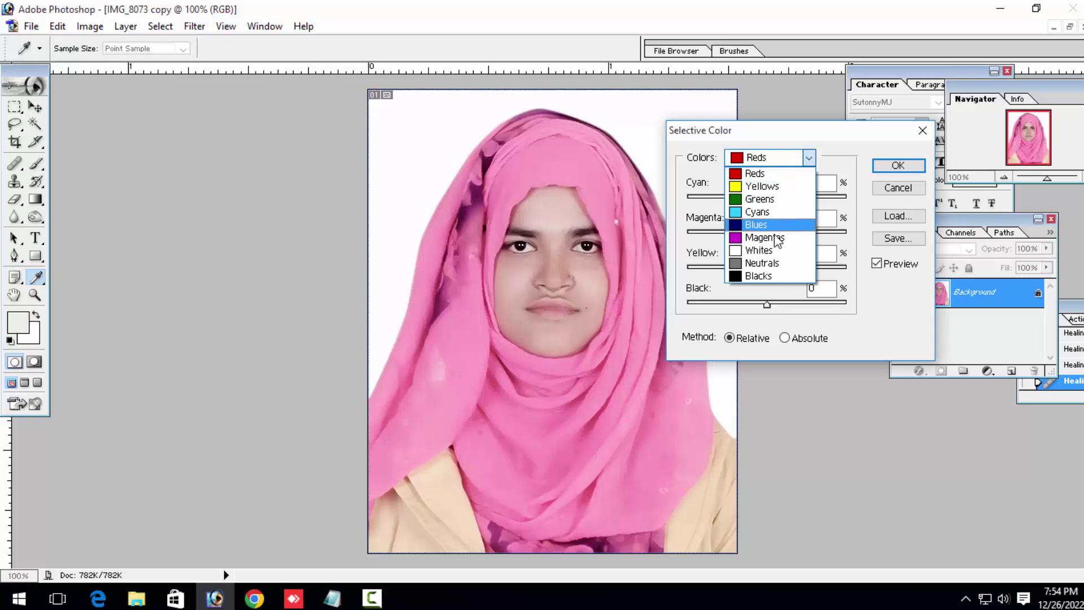
pyautogui.click(774, 284)
pyautogui.press('Return')
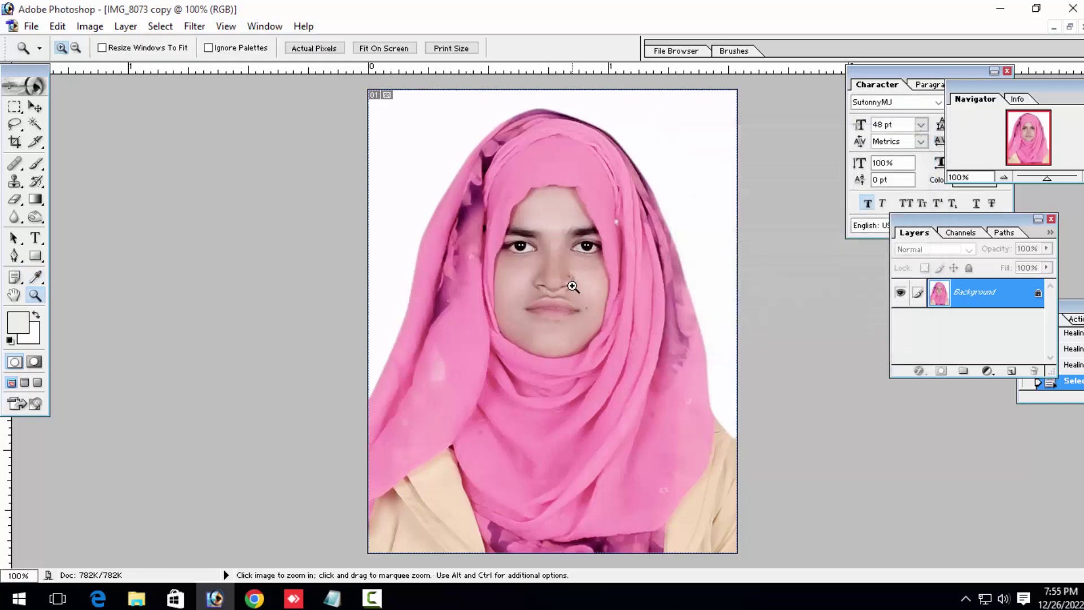
pyautogui.click(572, 286)
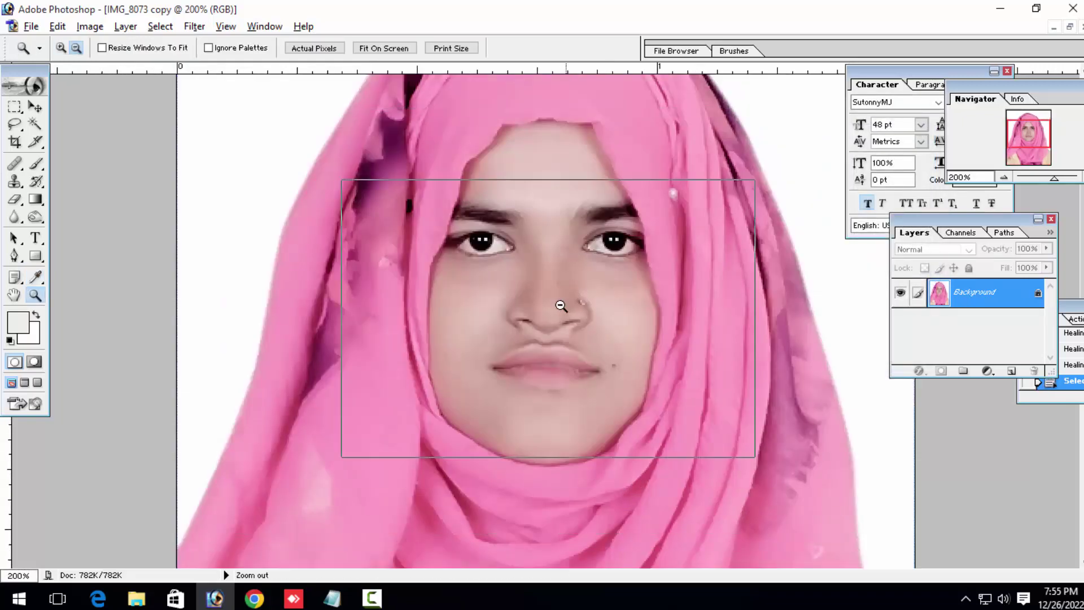